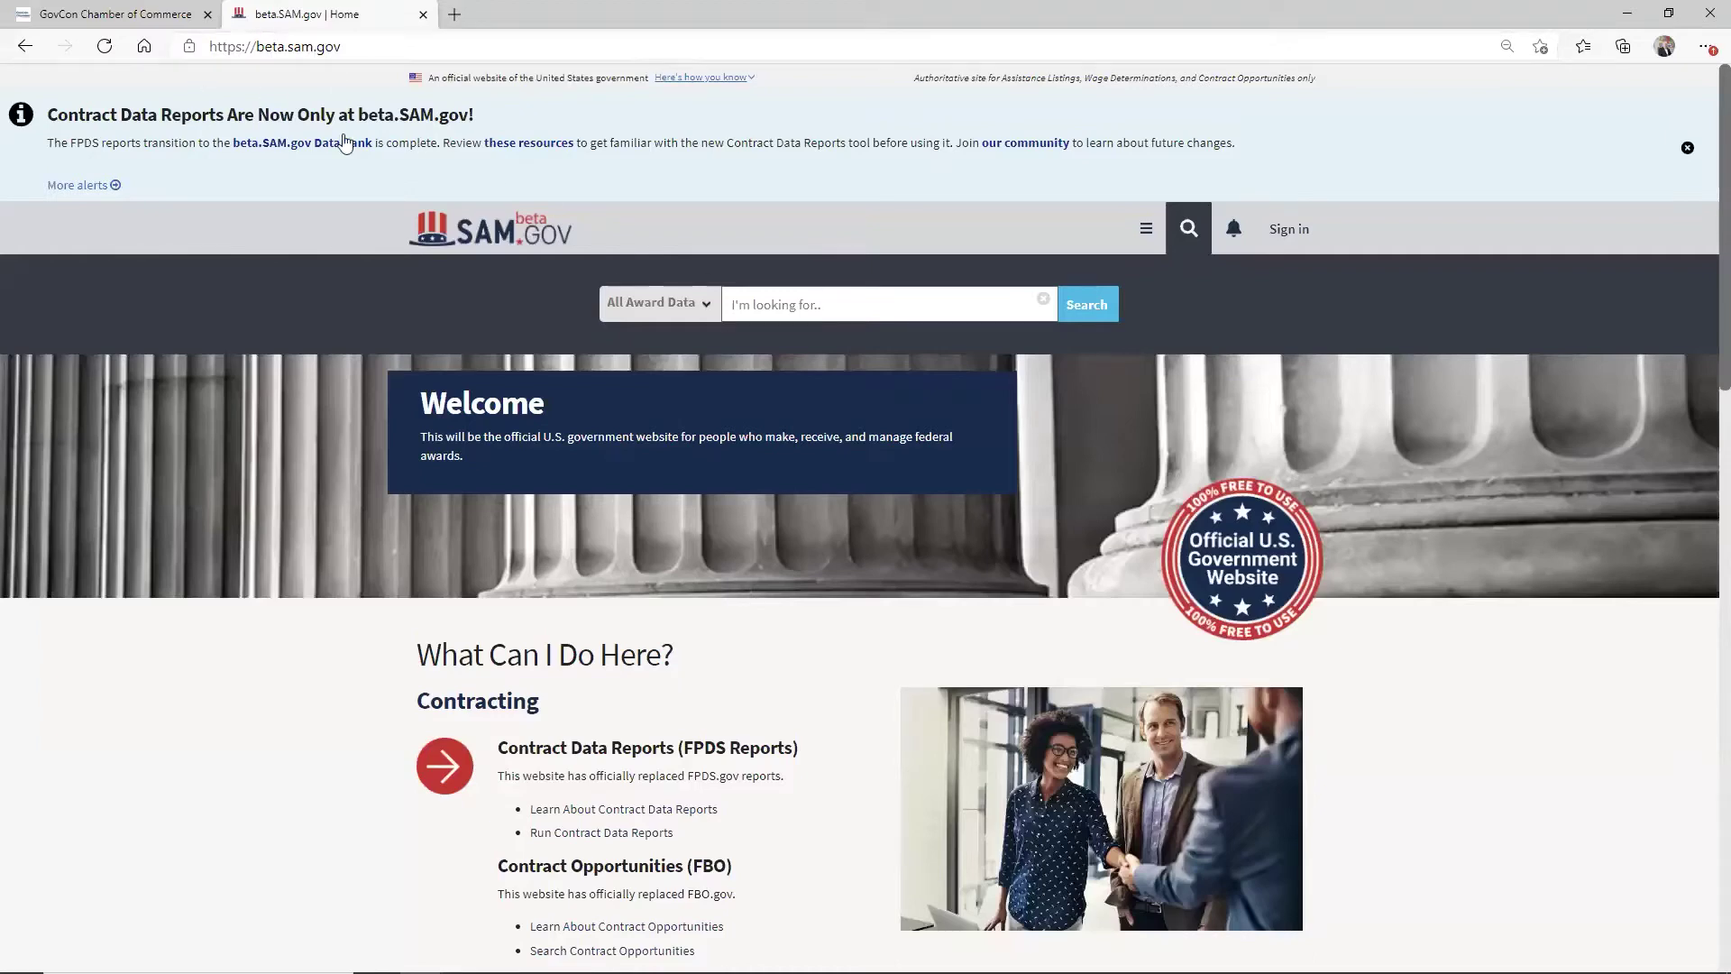
Search Contract Opportunities for 'sharepoint', review the 54 results, then remove the keyword.
{"action": "left_click", "coordinate": [704, 307]}
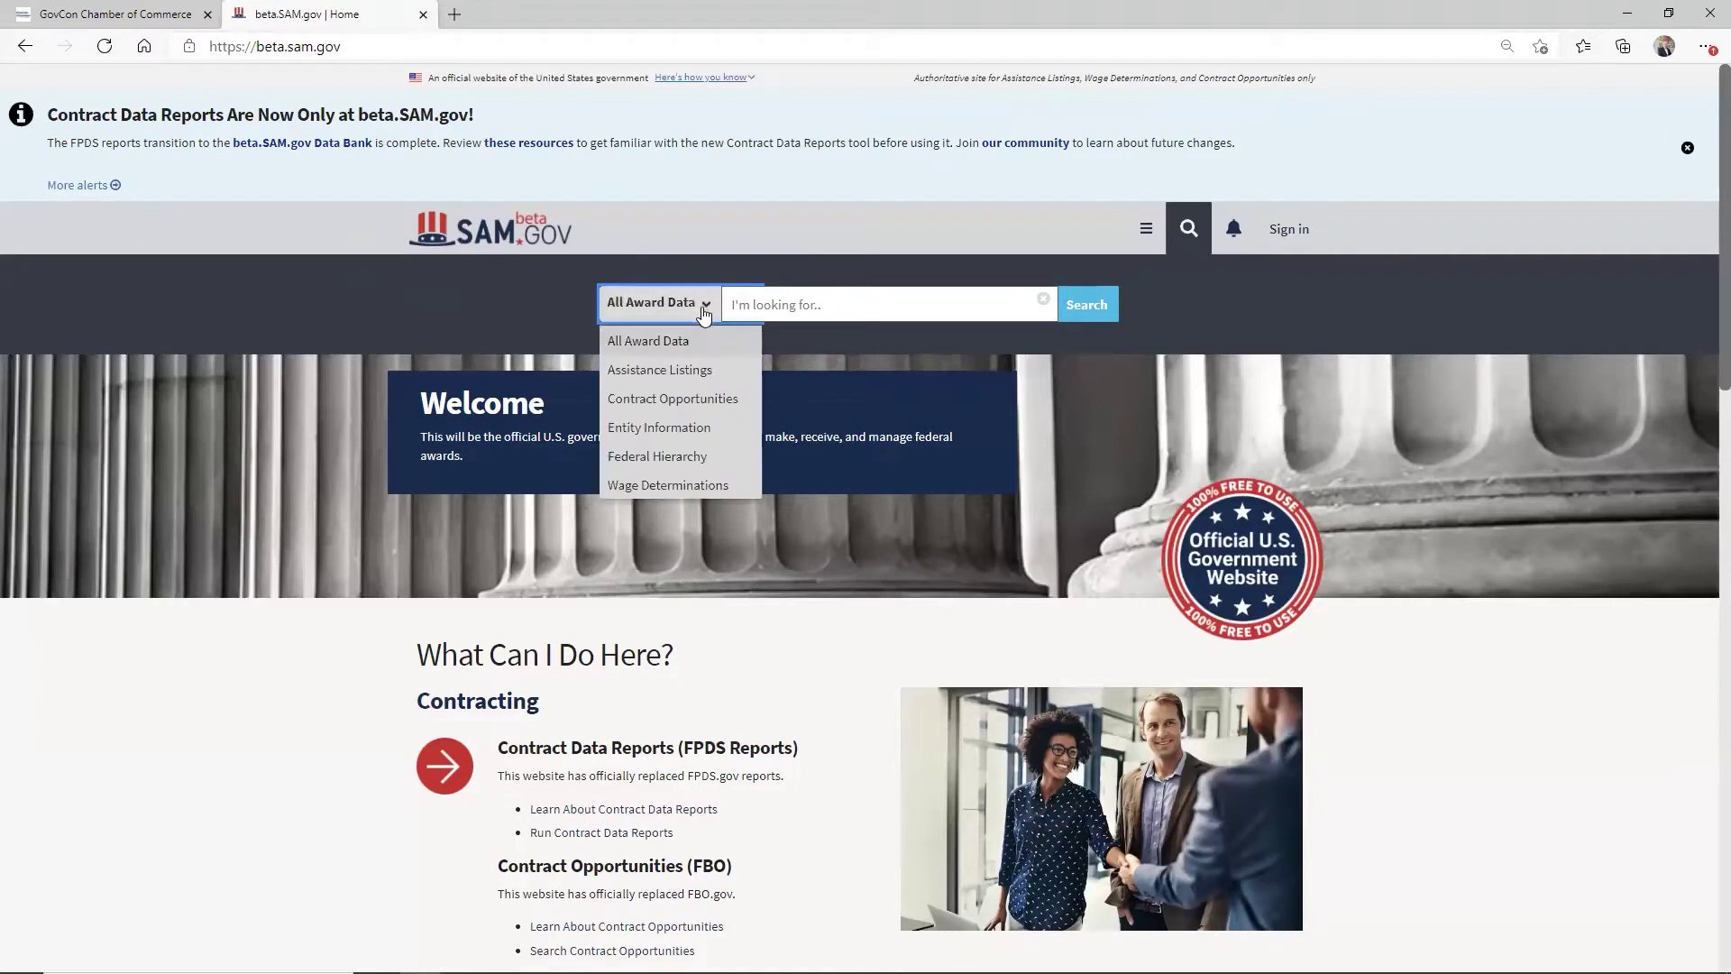
{"action": "left_click", "coordinate": [706, 404]}
{"action": "left_click", "coordinate": [896, 307]}
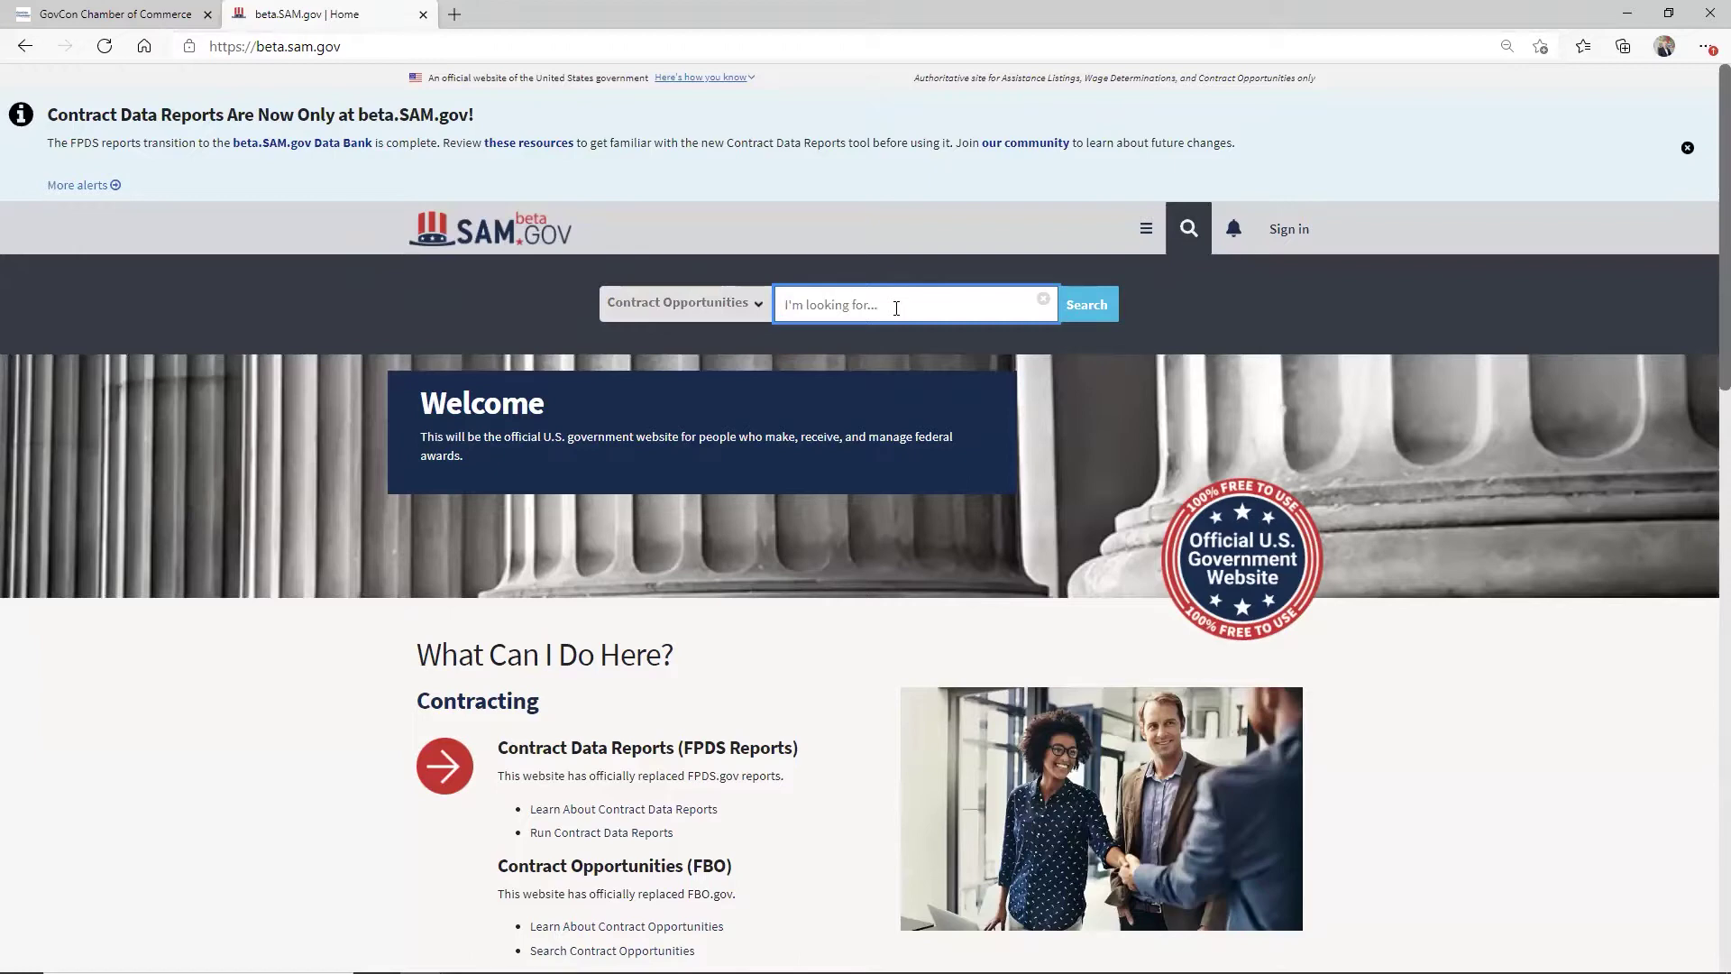
{"action": "type", "text": "sharepoint"}
{"action": "key", "text": "Return"}
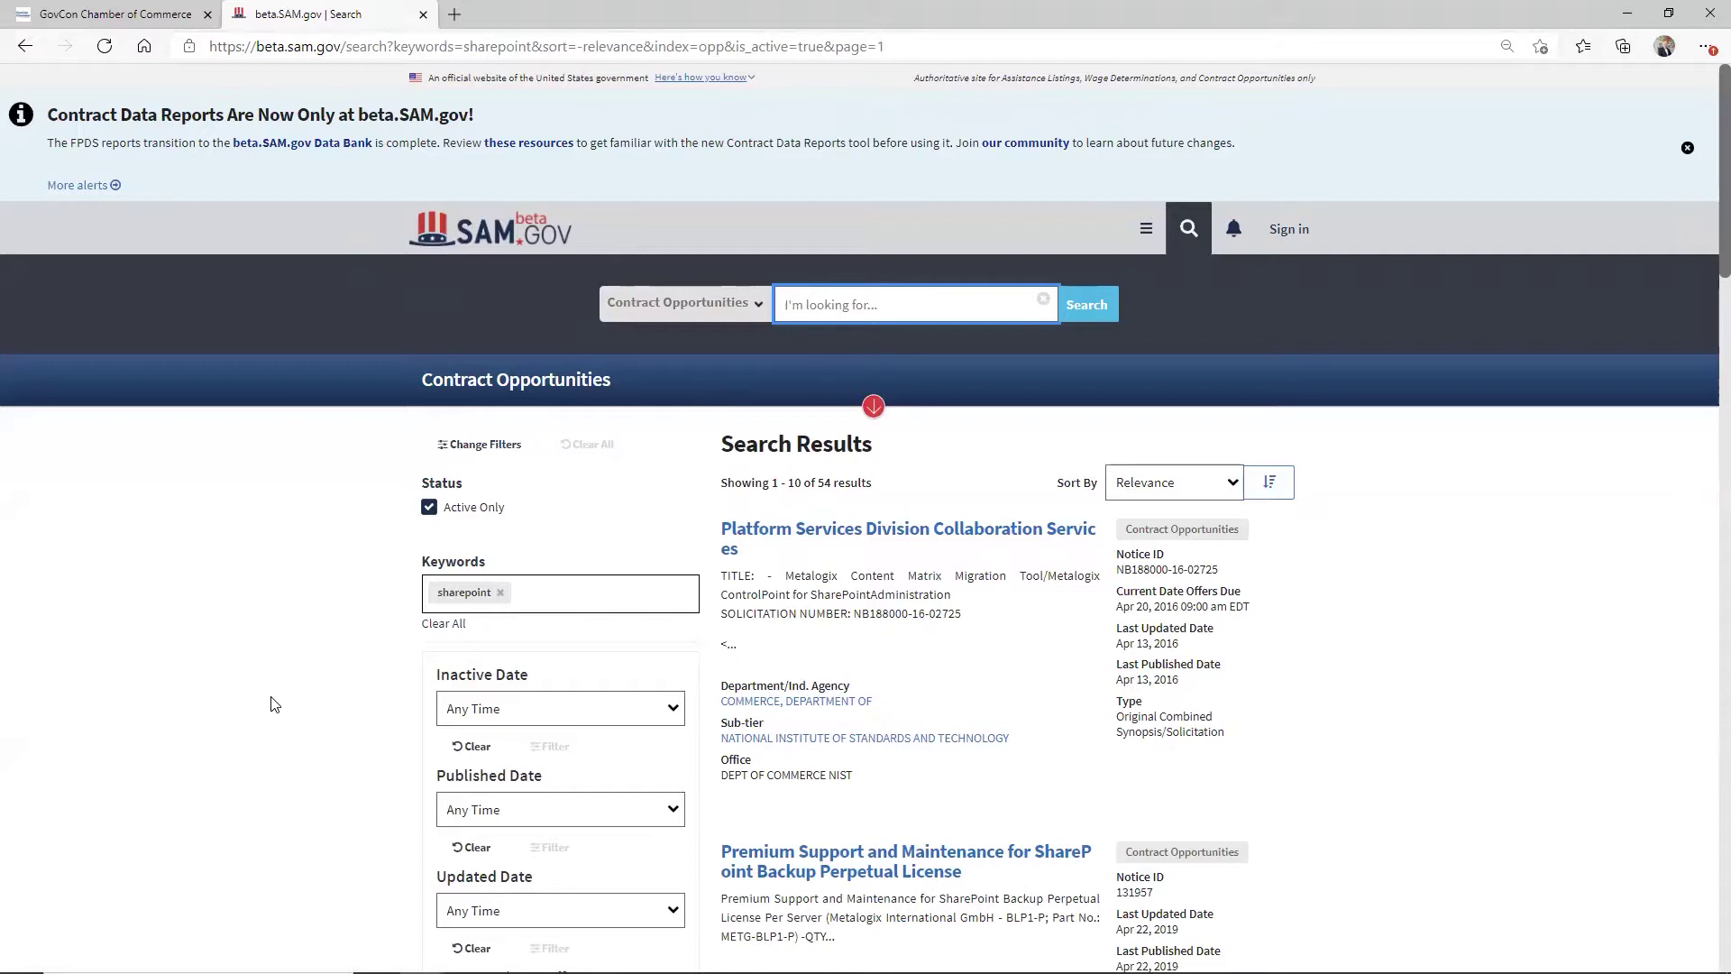
{"action": "scroll", "coordinate": [275, 705], "scroll_direction": "down", "scroll_amount": 3}
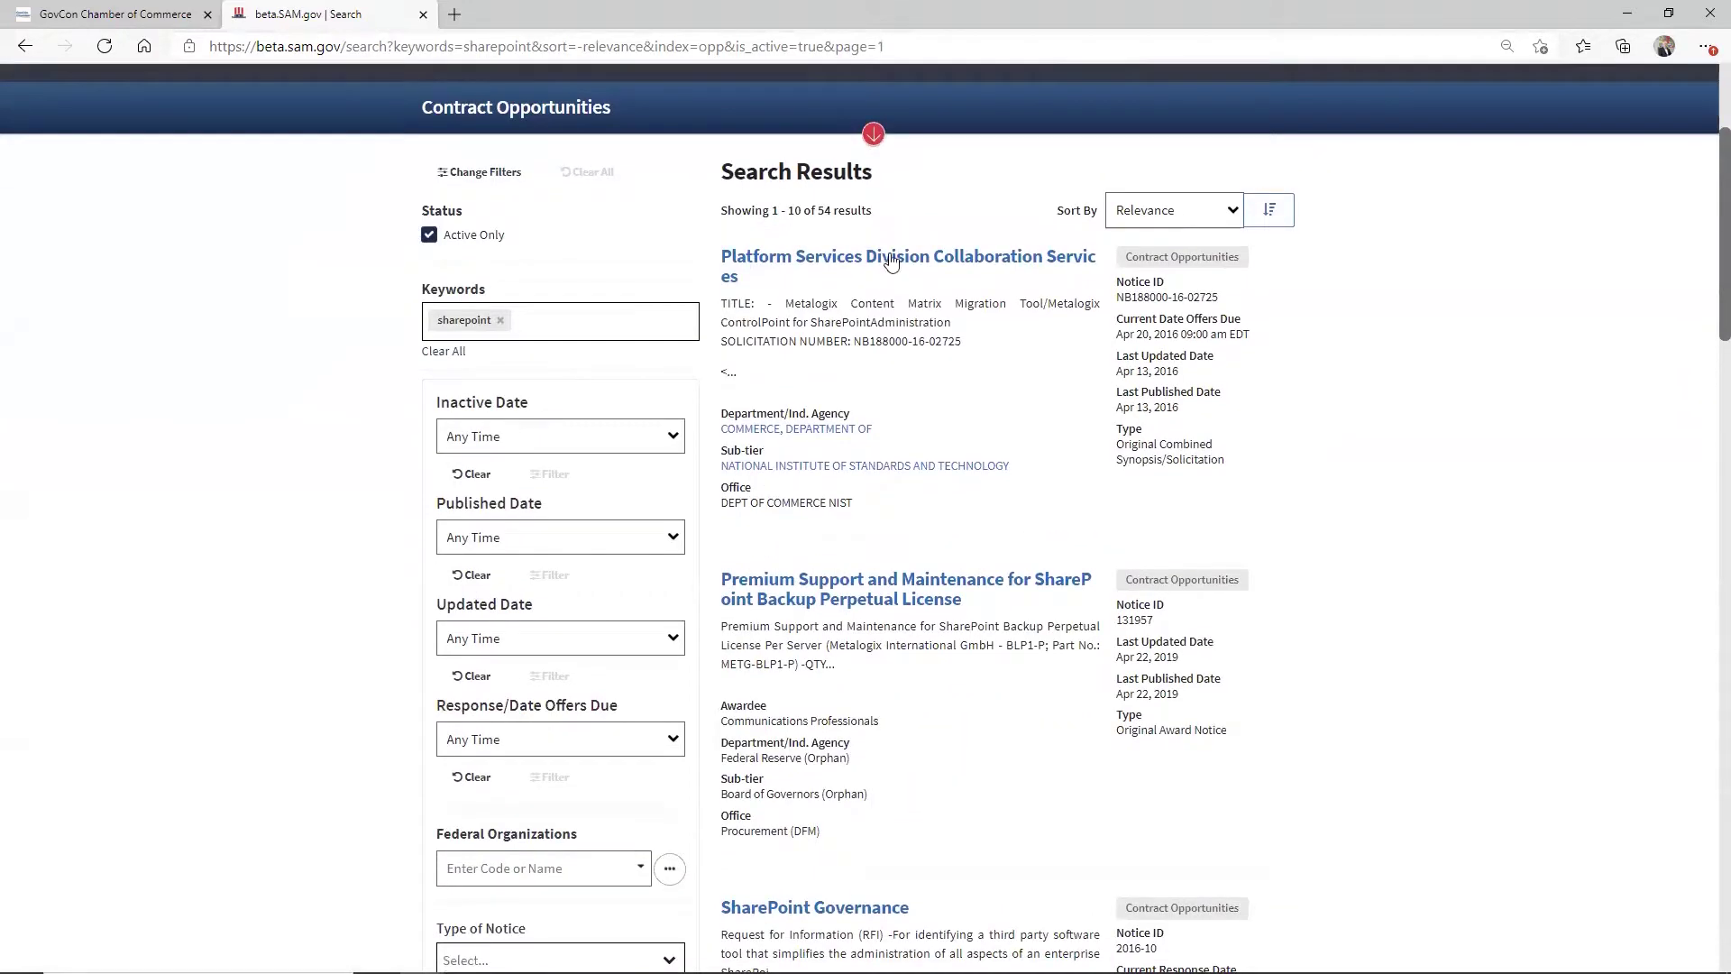
{"action": "left_click", "coordinate": [499, 320]}
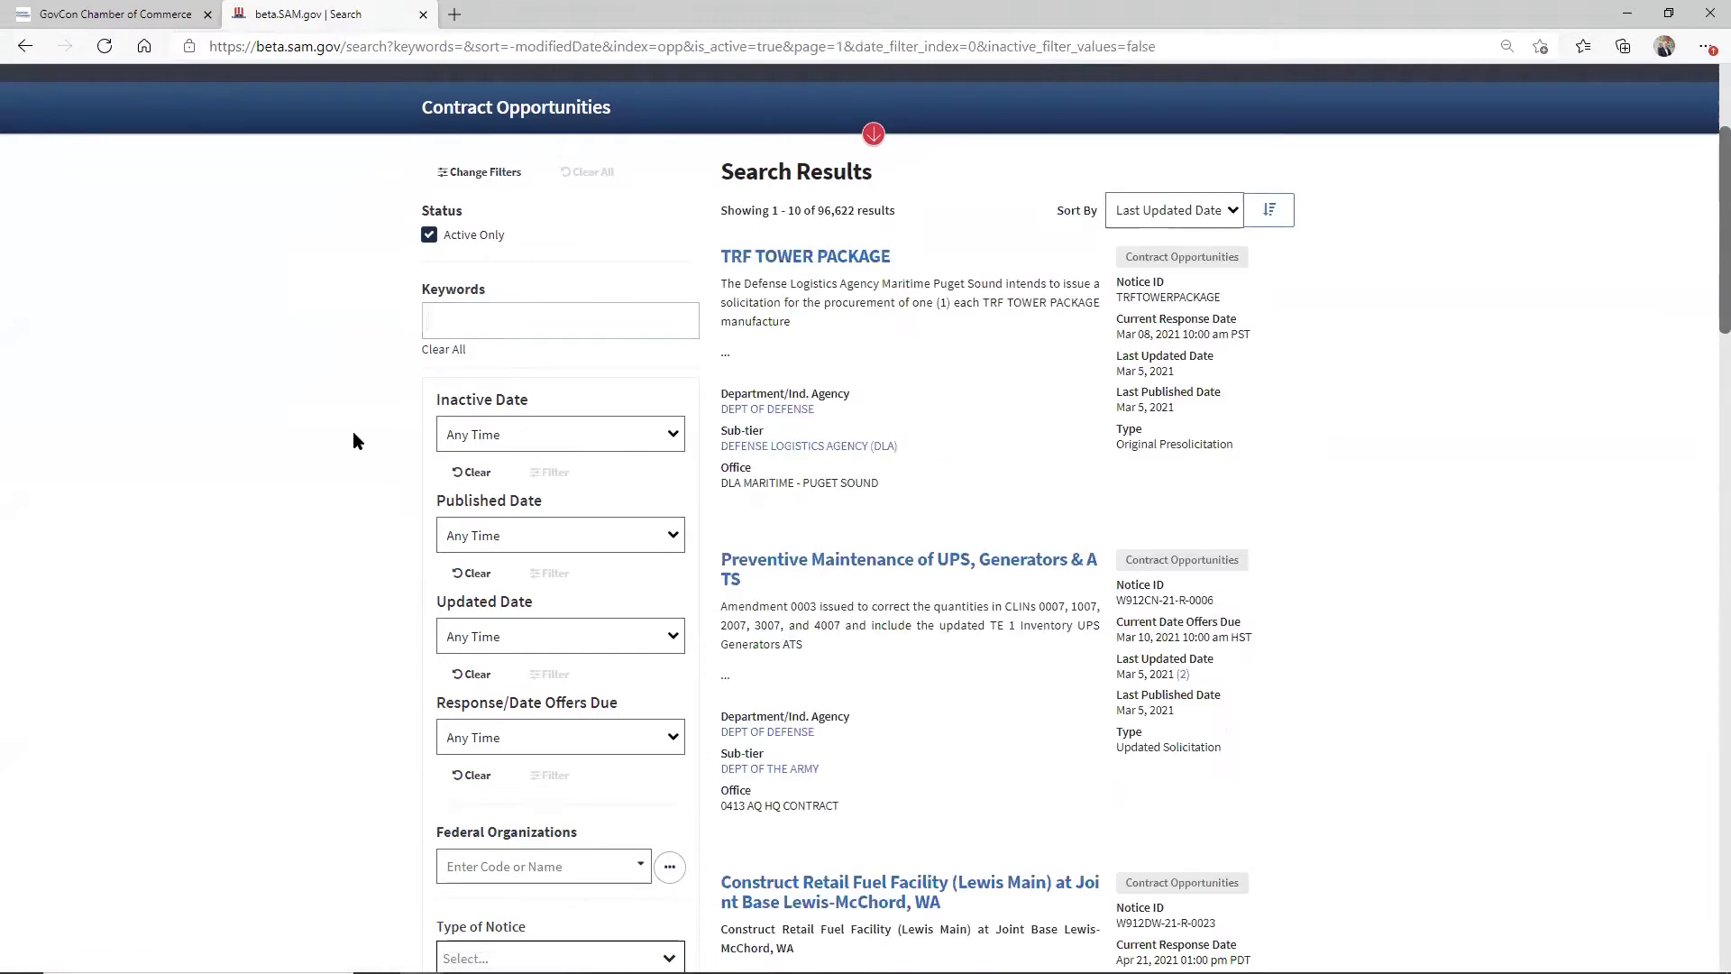
Set the Type of Notice filter to Sources Sought only.
{"action": "scroll", "coordinate": [353, 440], "scroll_direction": "up", "scroll_amount": 3}
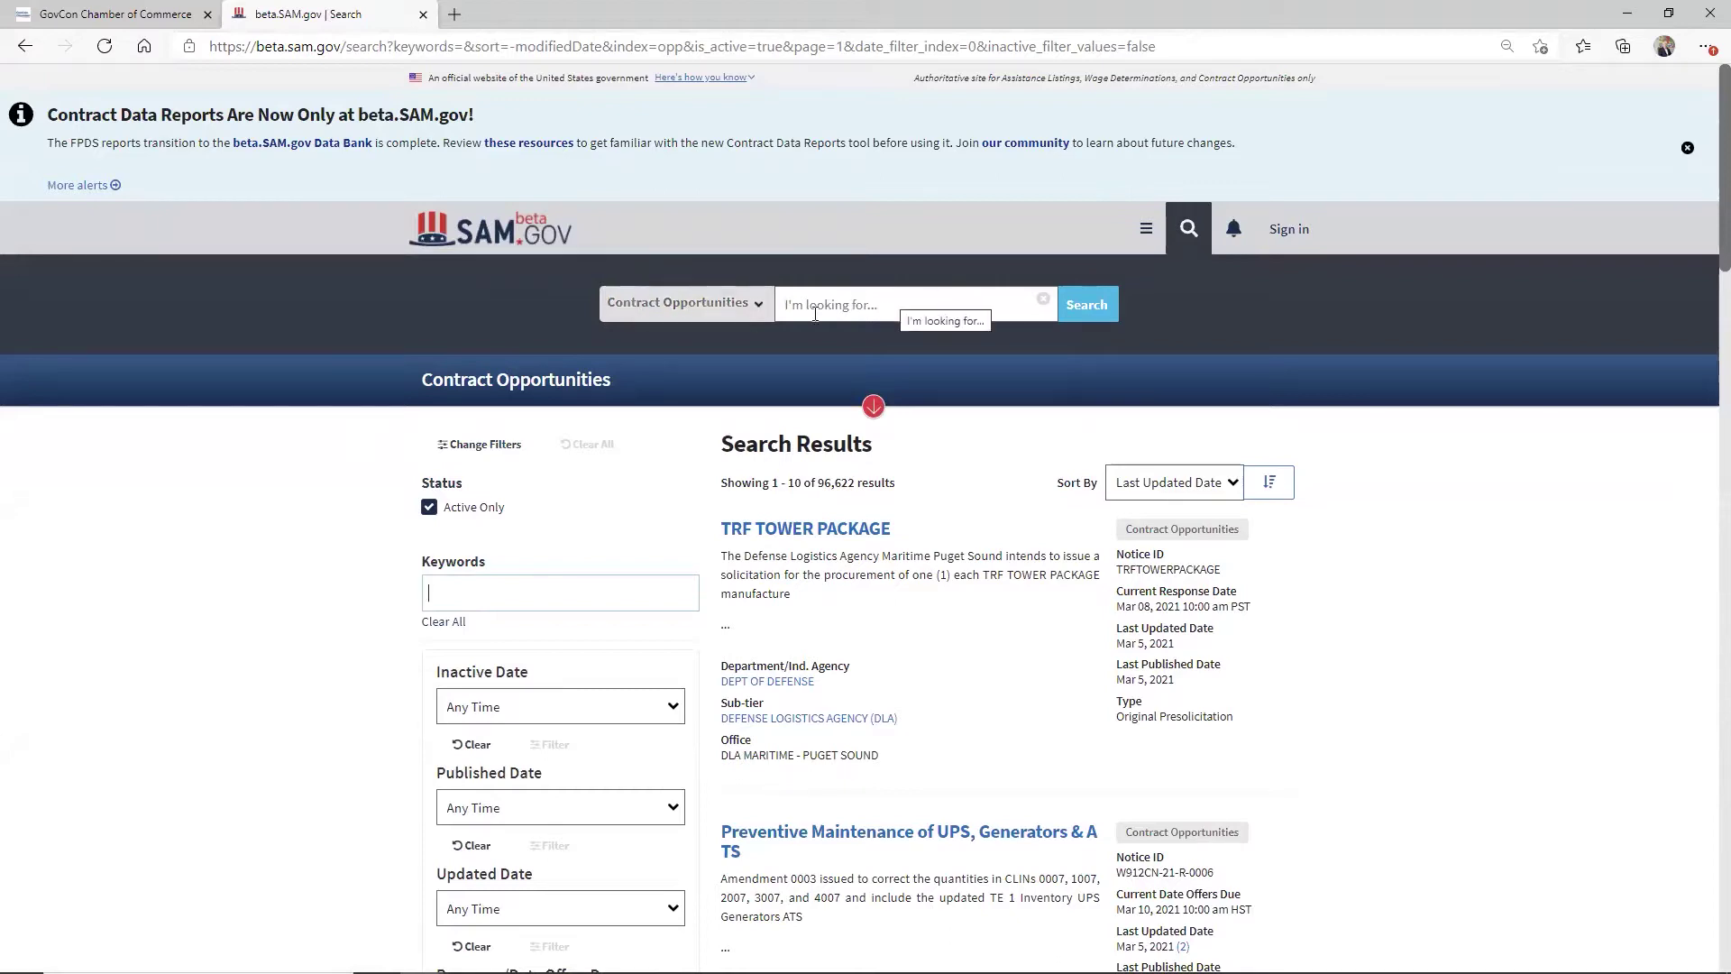
{"action": "scroll", "coordinate": [306, 575], "scroll_direction": "down", "scroll_amount": 3}
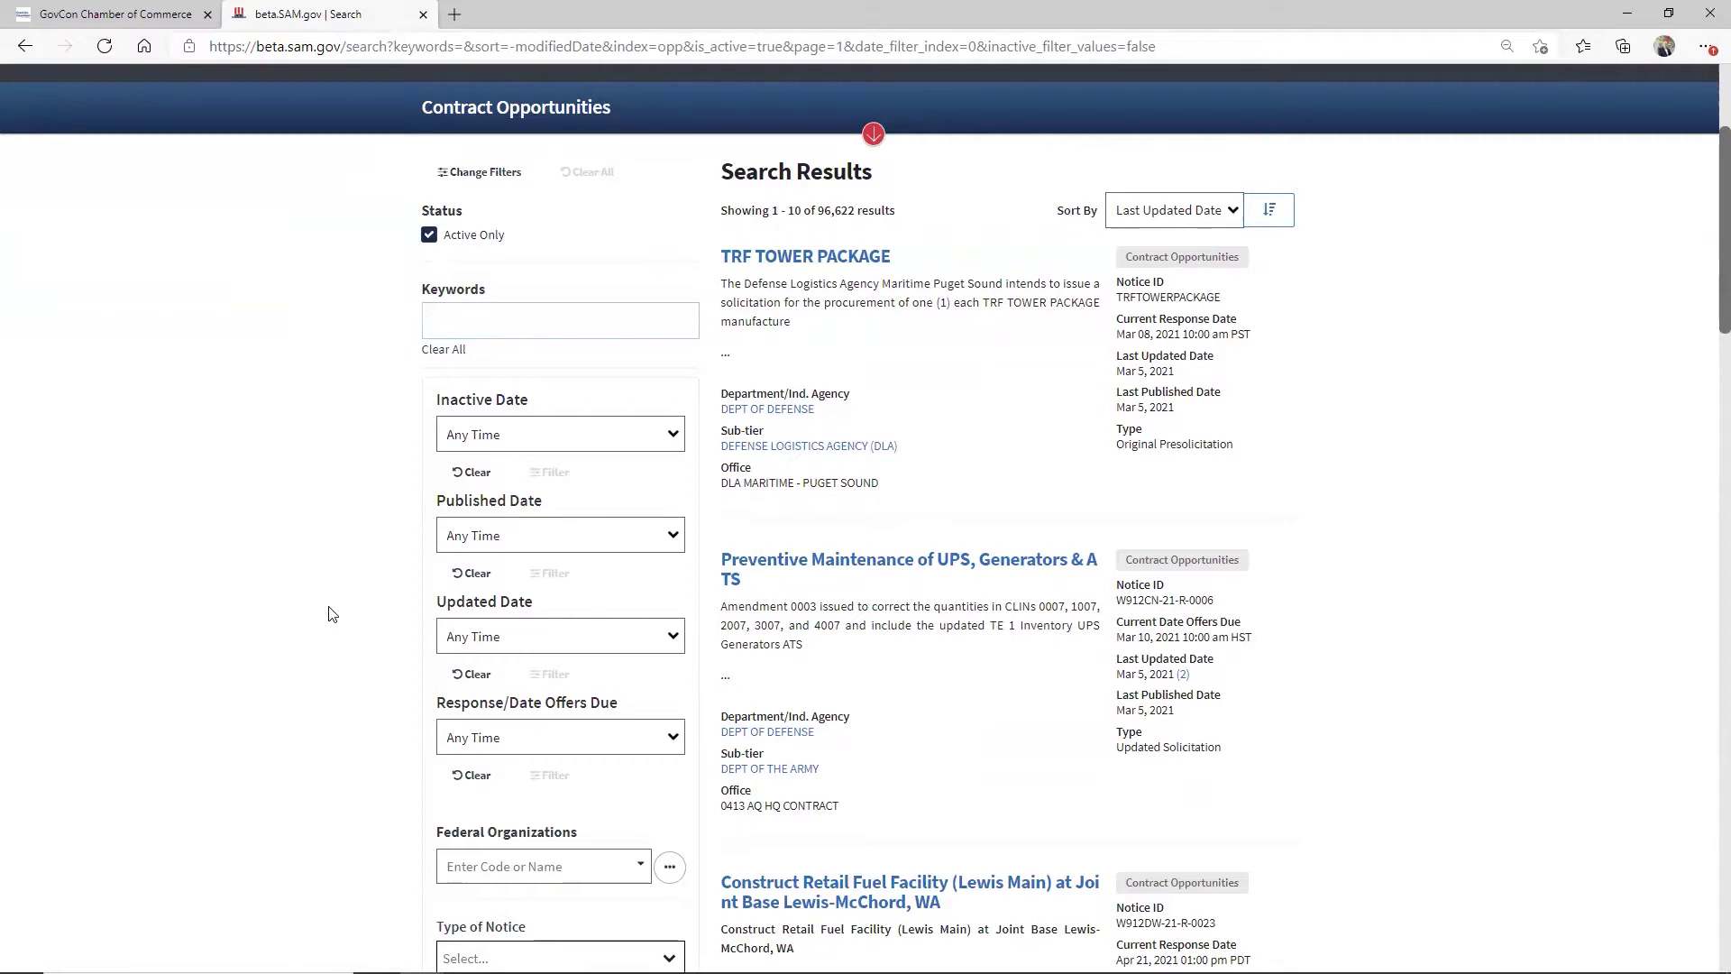
{"action": "scroll", "coordinate": [329, 613], "scroll_direction": "down", "scroll_amount": 8}
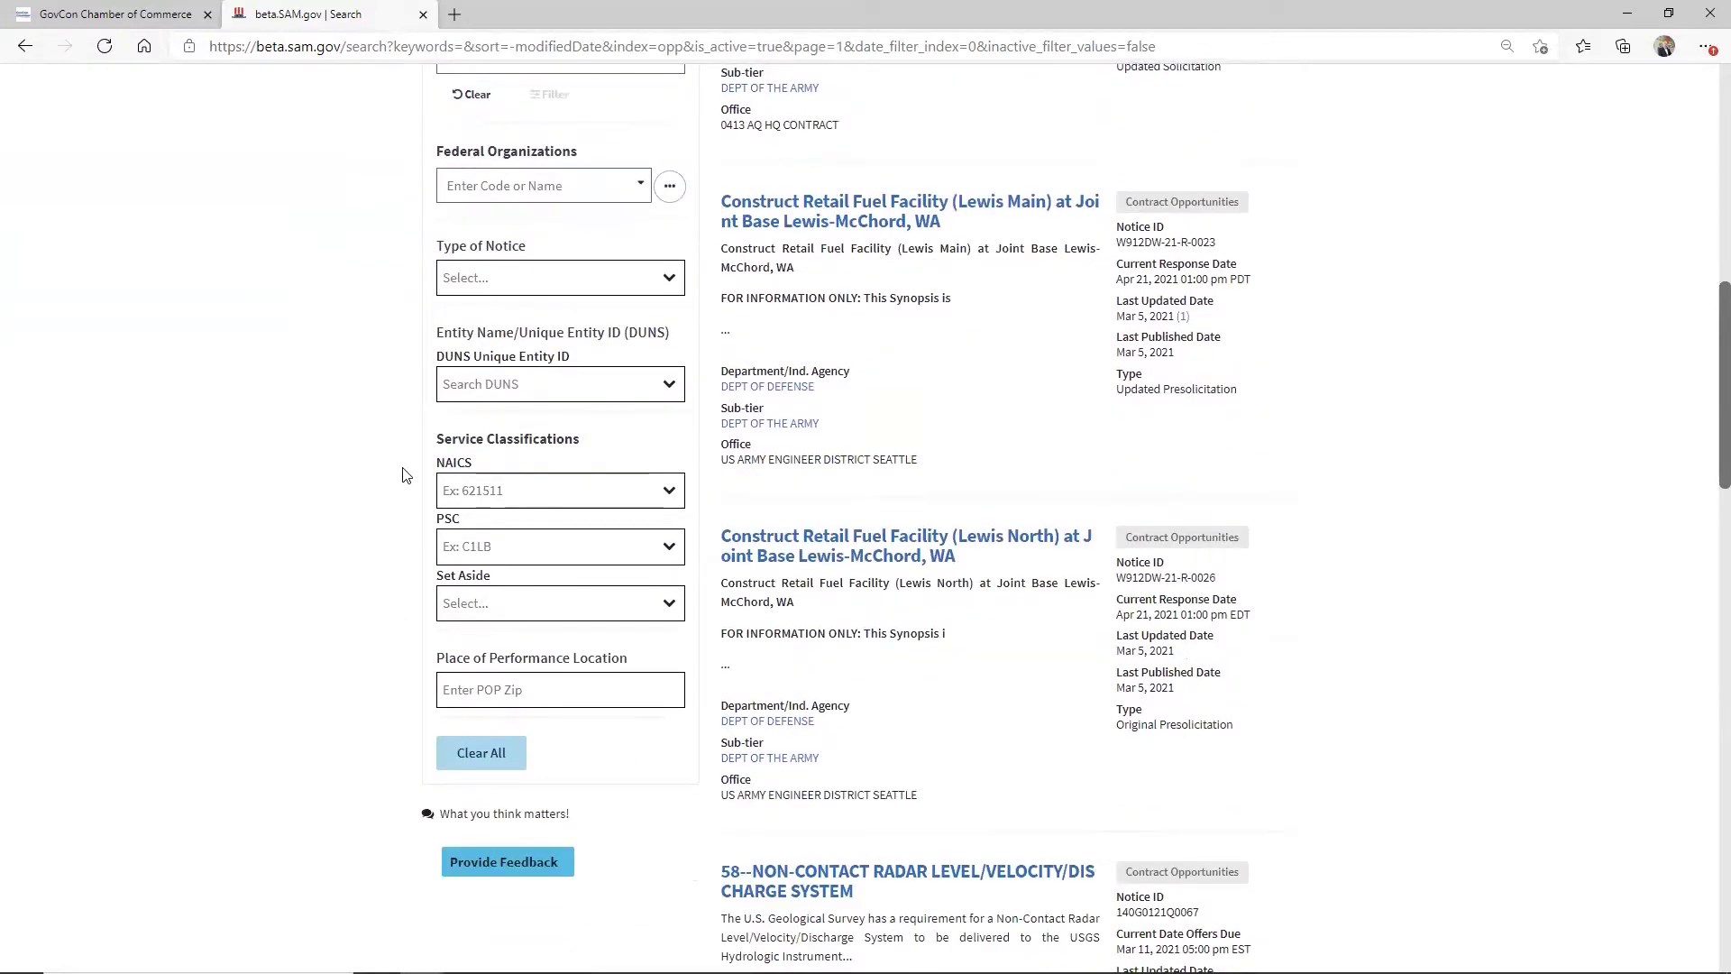
{"action": "scroll", "coordinate": [406, 474], "scroll_direction": "up", "scroll_amount": 2}
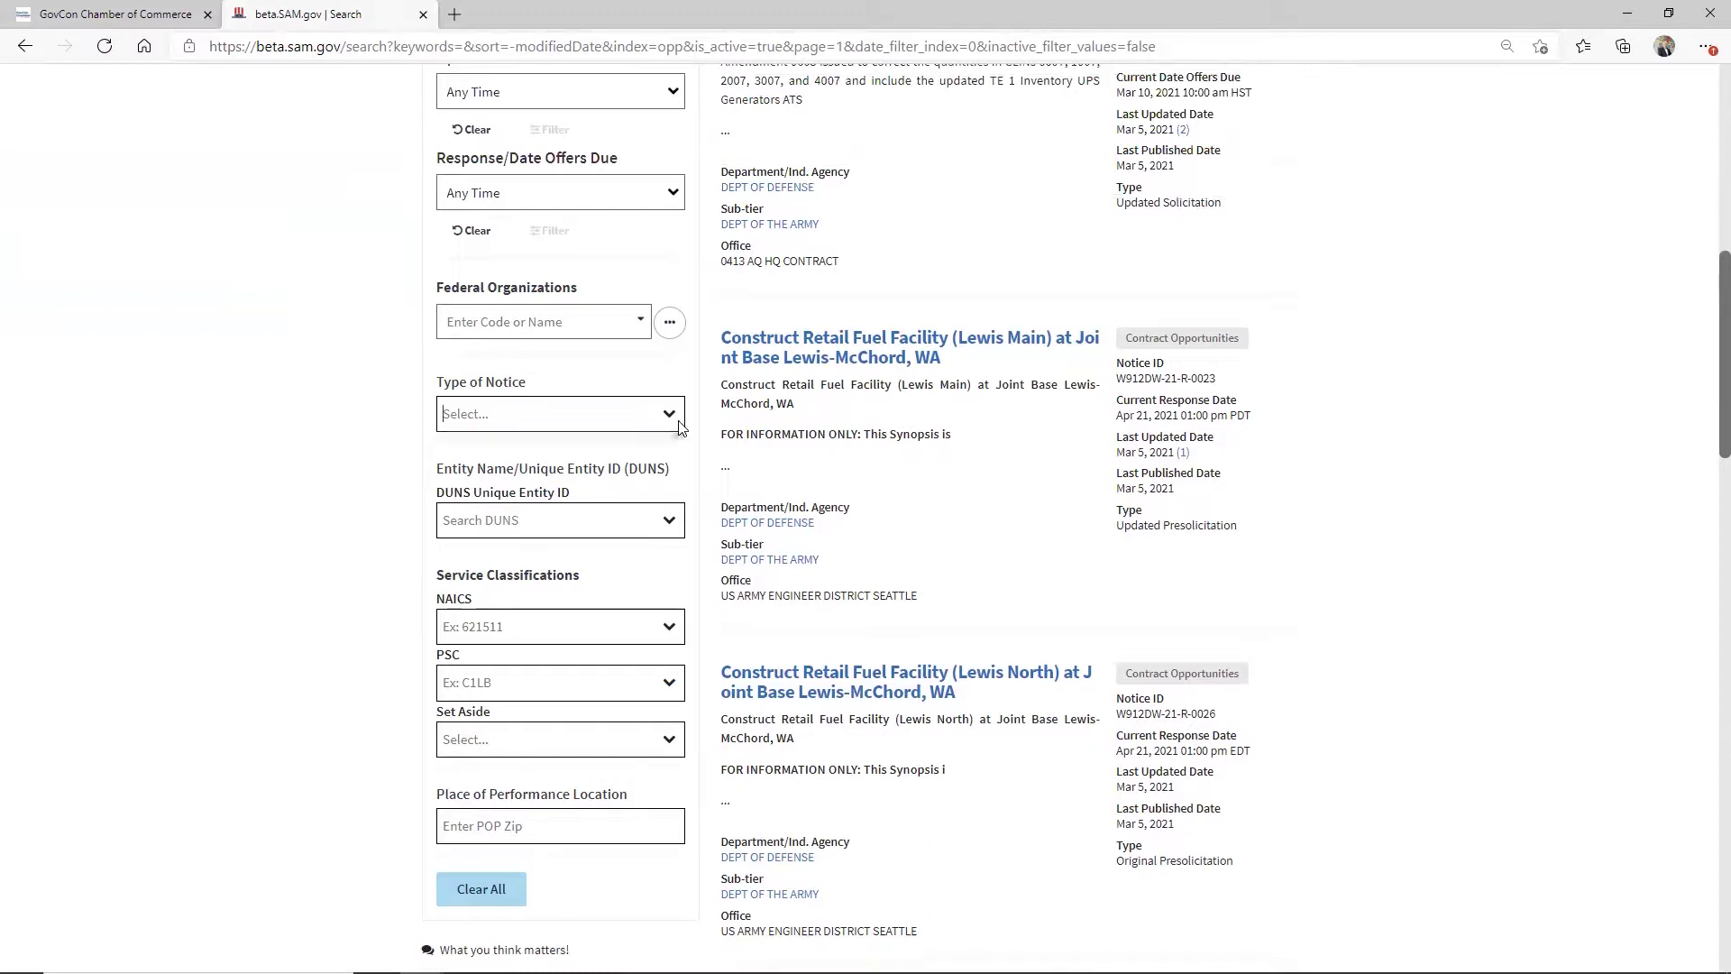
{"action": "left_click", "coordinate": [636, 416]}
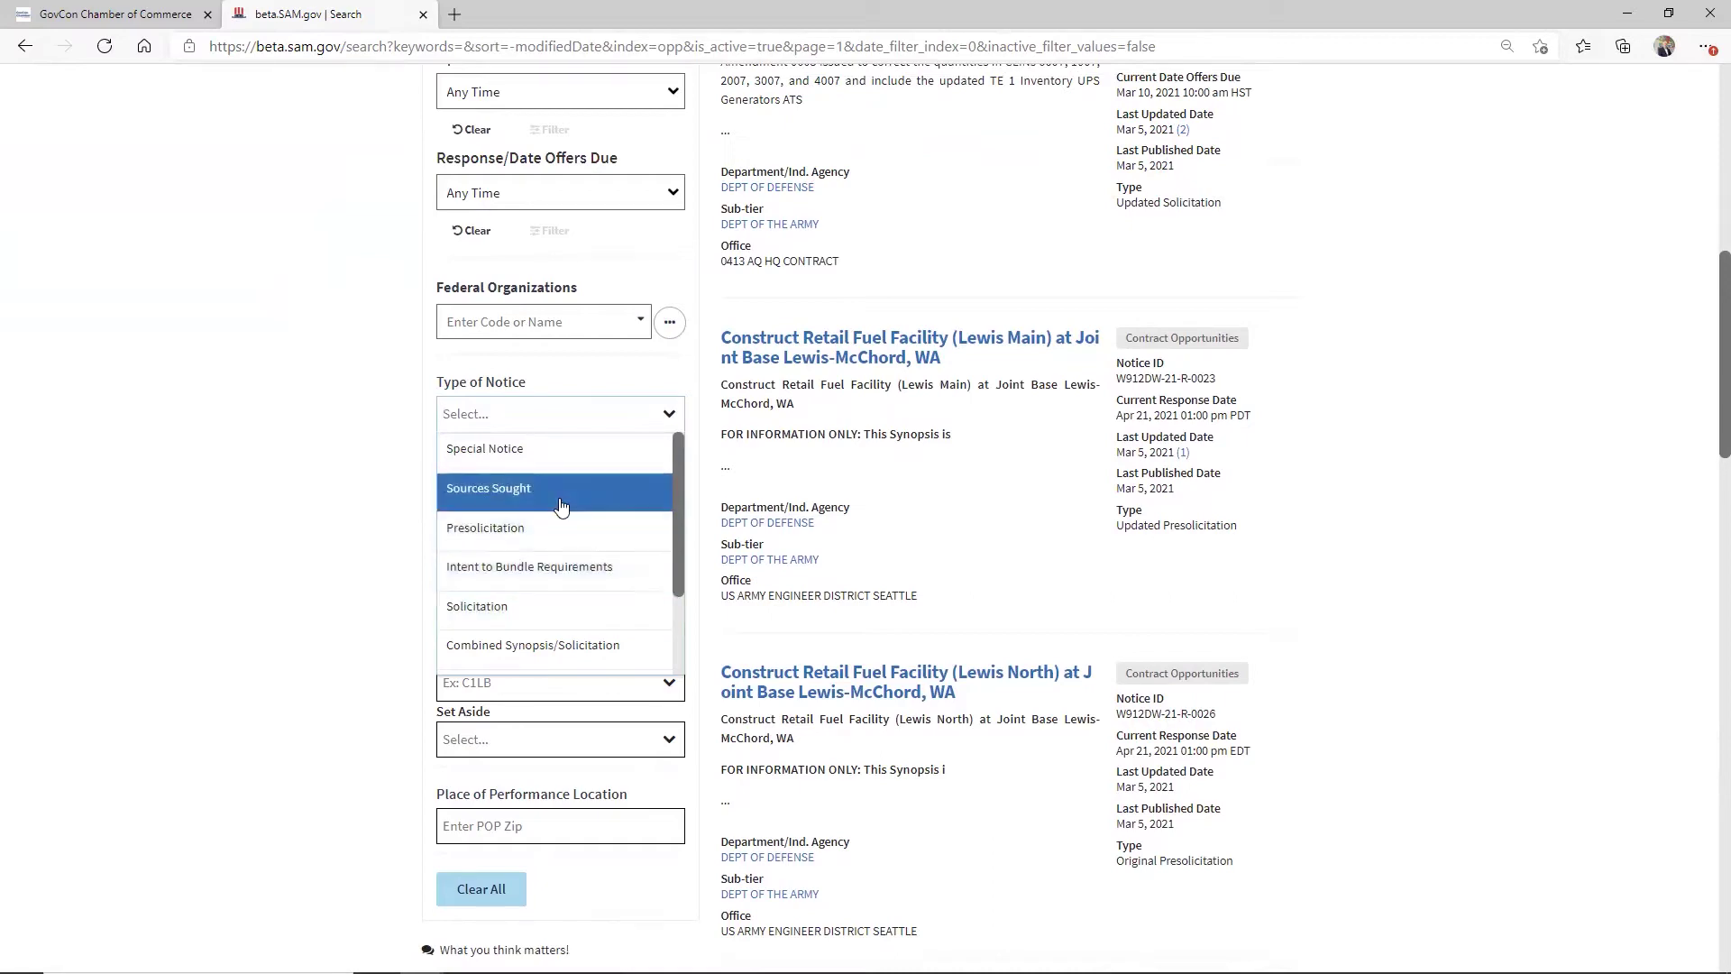
{"action": "left_click", "coordinate": [560, 501]}
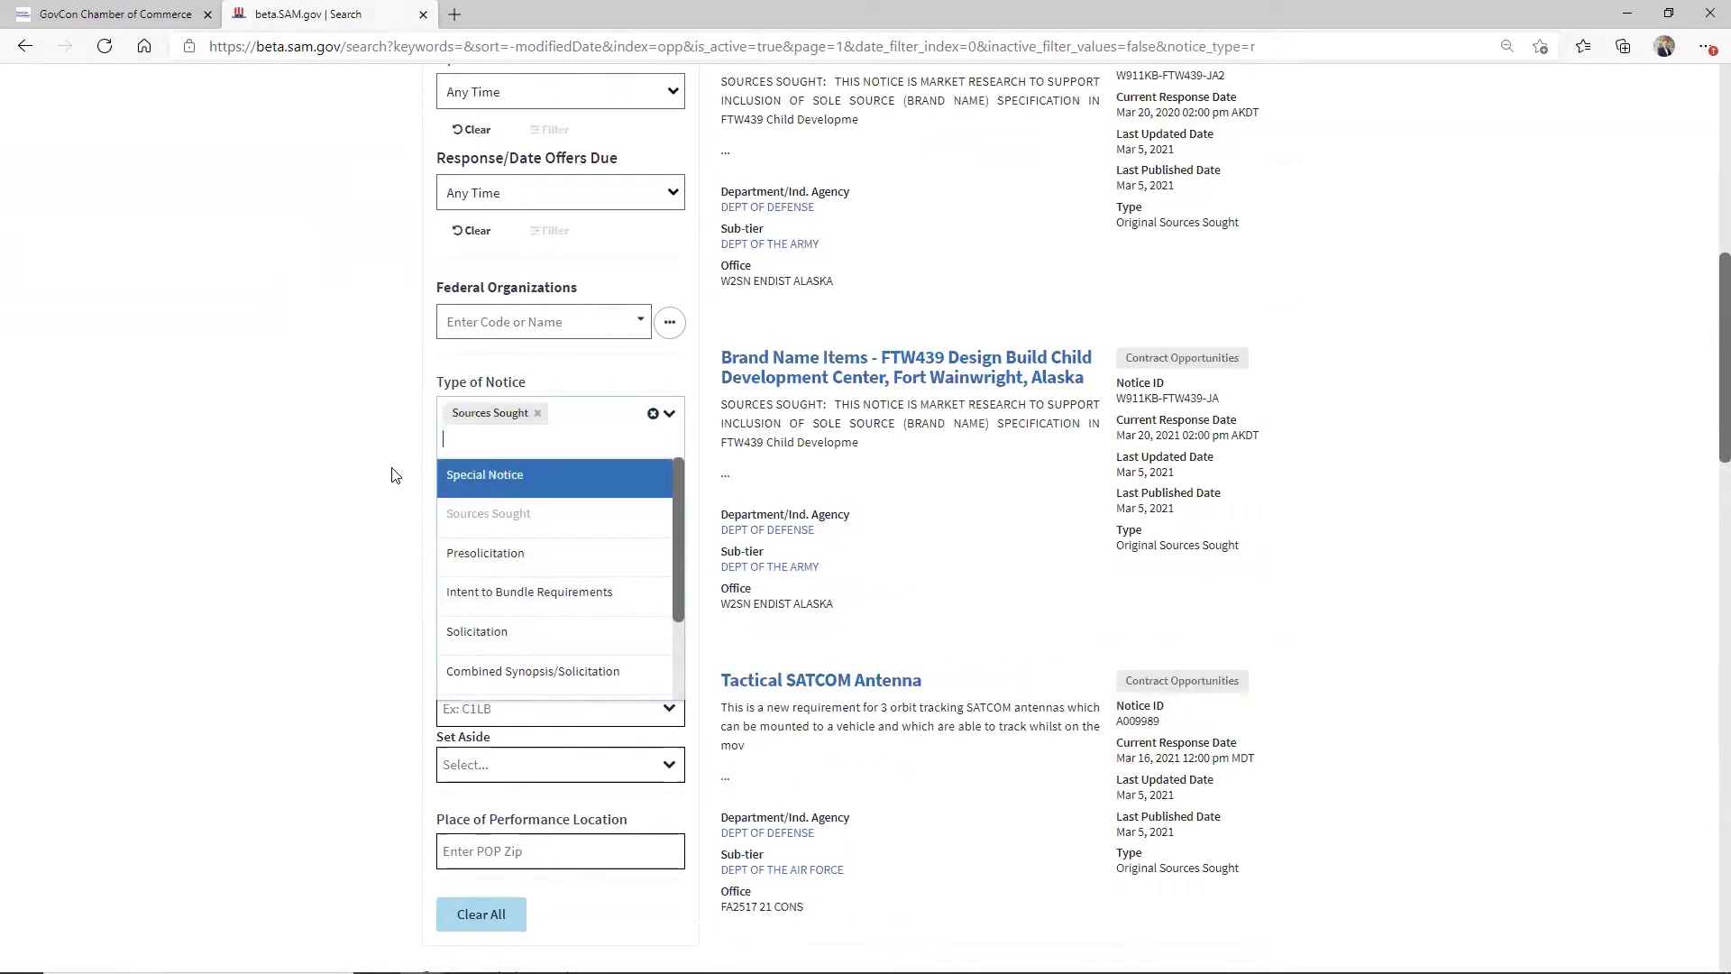
{"action": "left_click", "coordinate": [400, 493]}
{"action": "scroll", "coordinate": [398, 494], "scroll_direction": "up", "scroll_amount": 2}
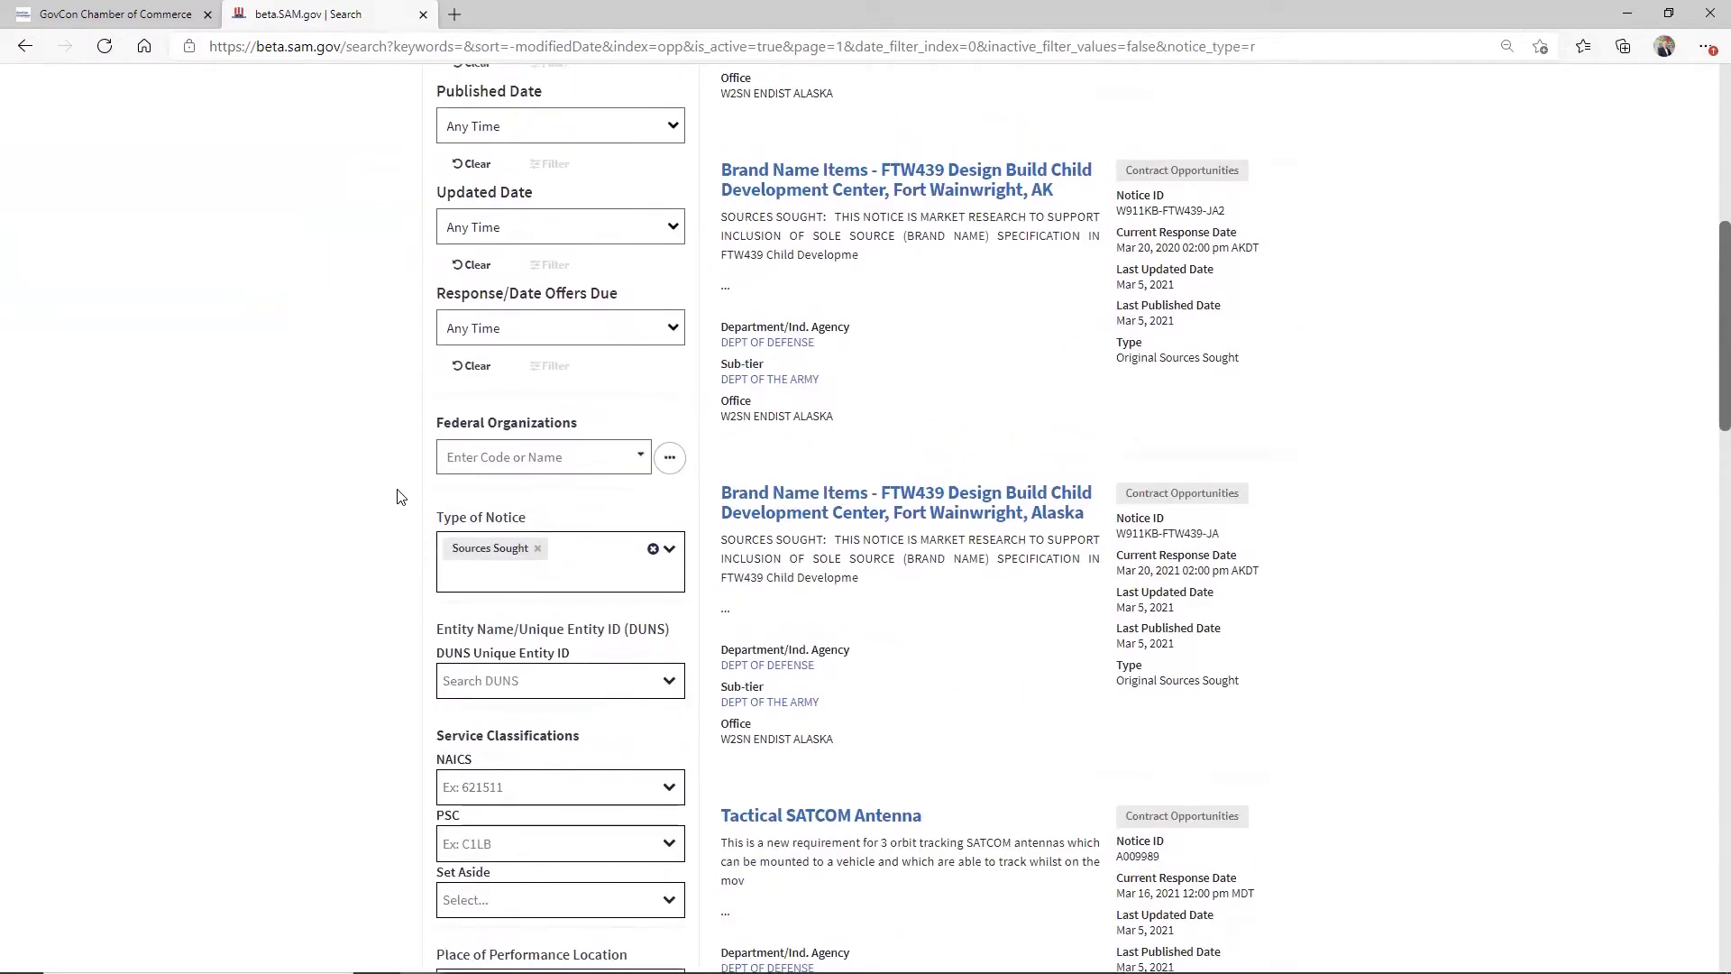
{"action": "left_click", "coordinate": [483, 459]}
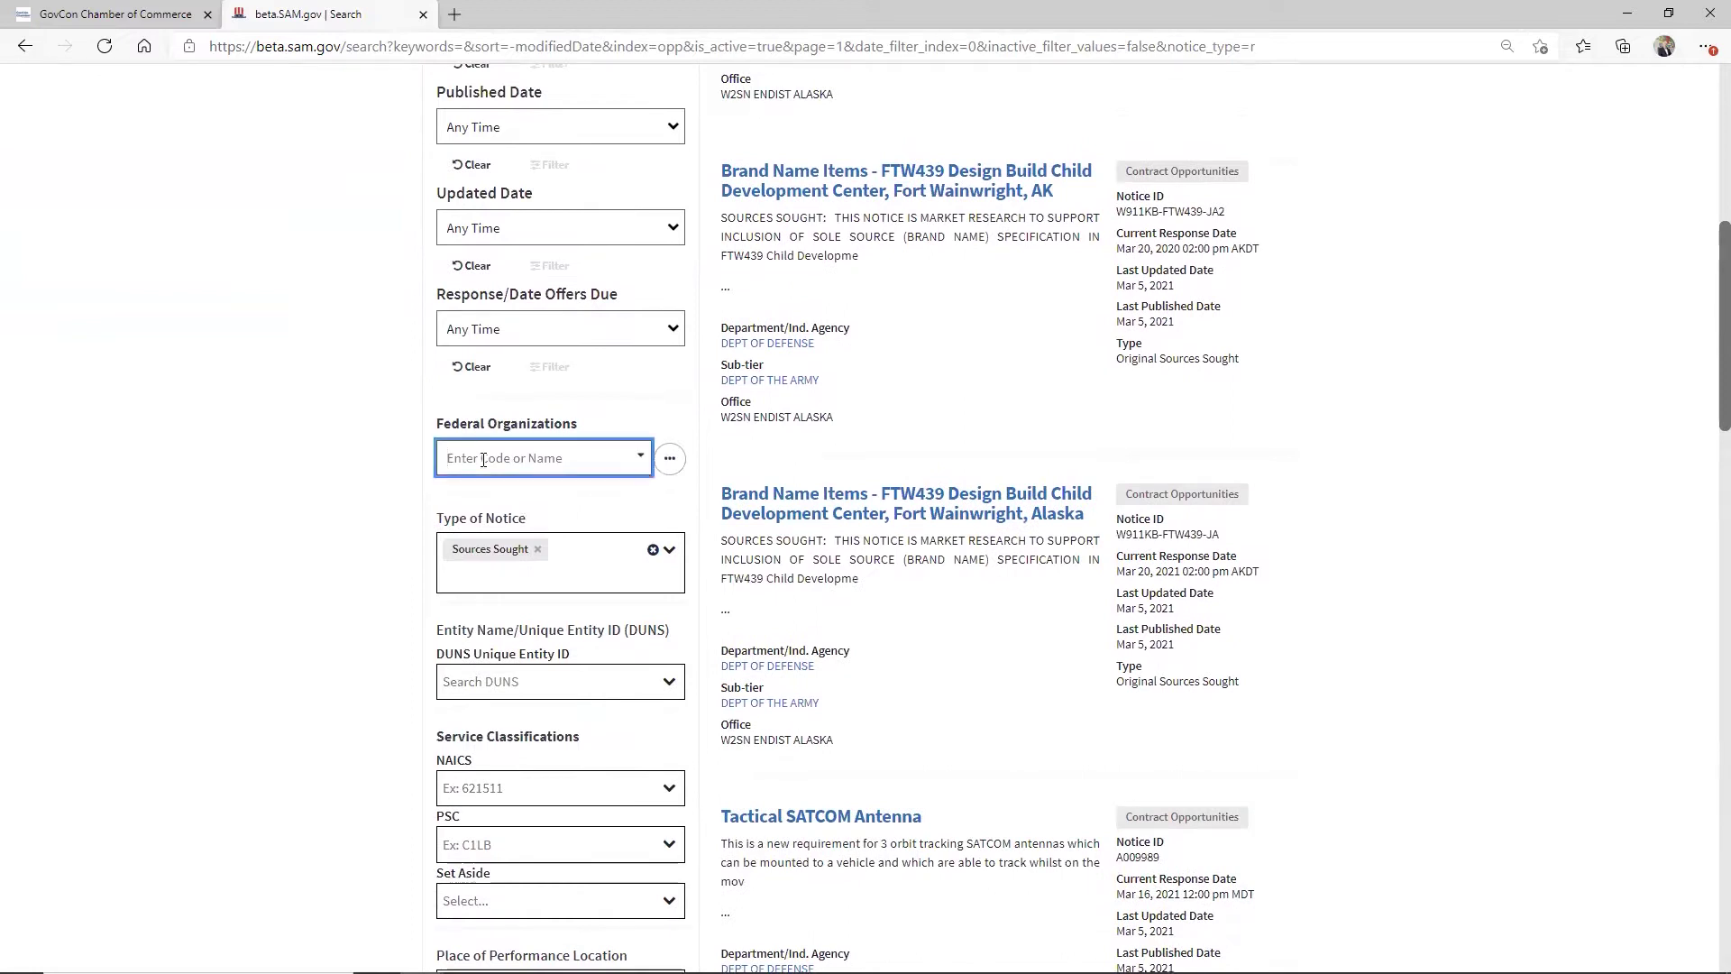
Add Dept of Defense, Homeland Security and Agriculture as Federal Organization filters.
{"action": "type", "text": "defense"}
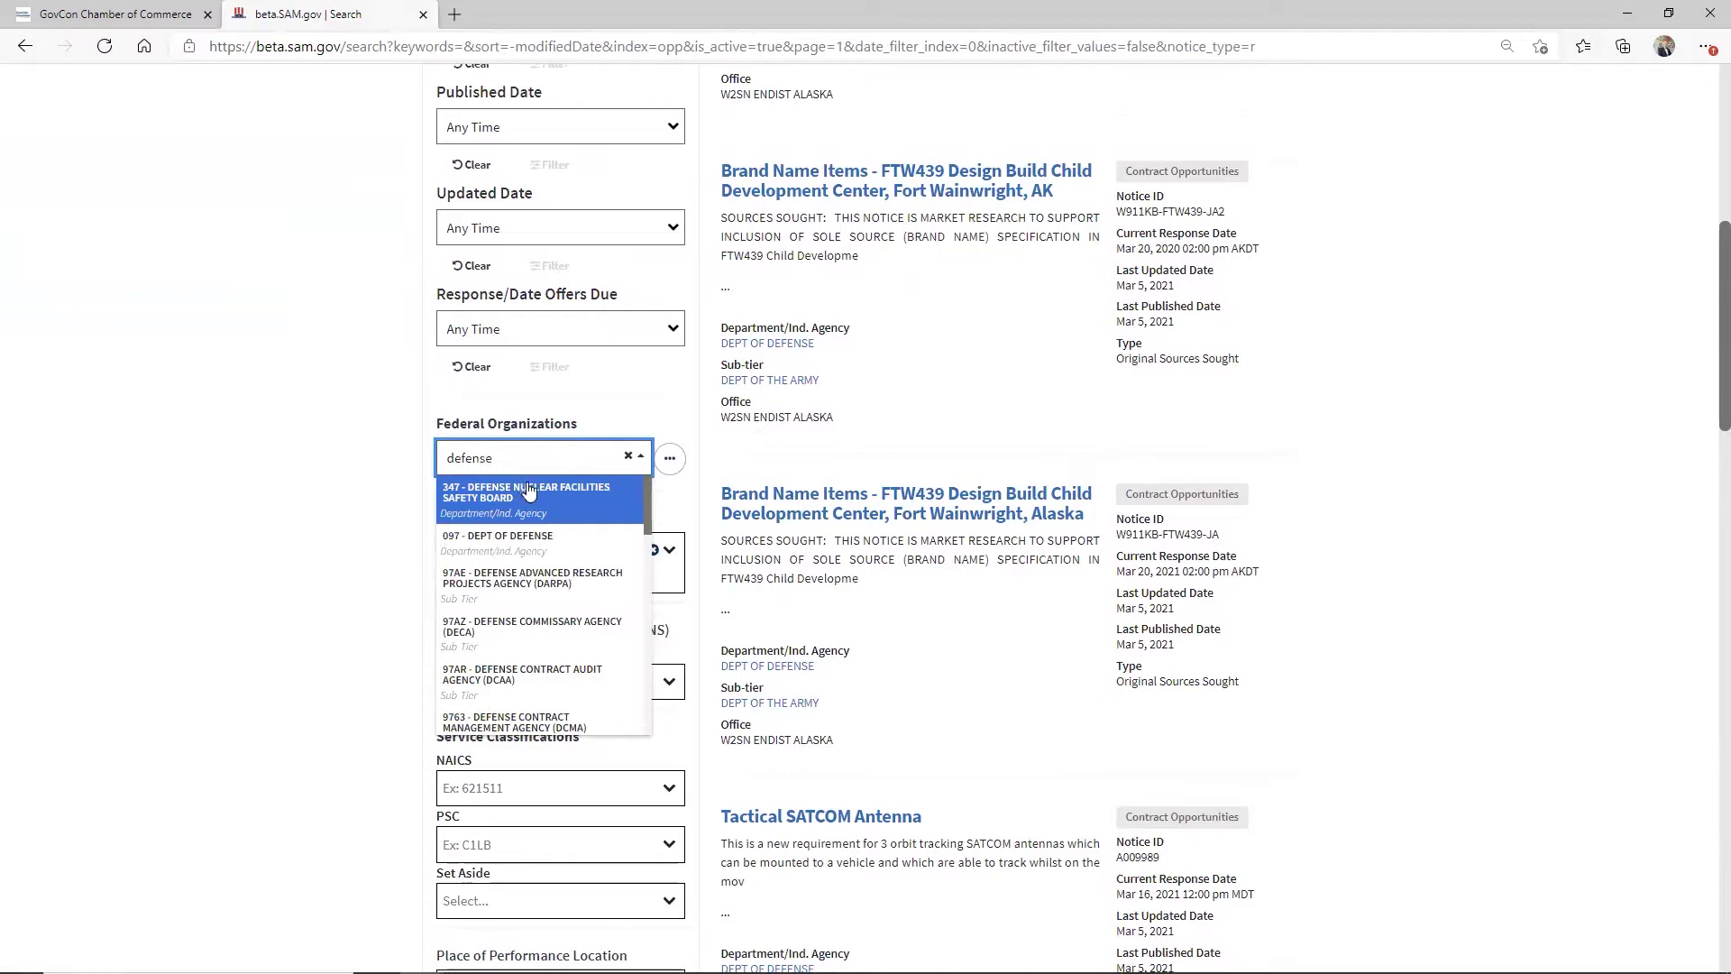
{"action": "left_click", "coordinate": [547, 530]}
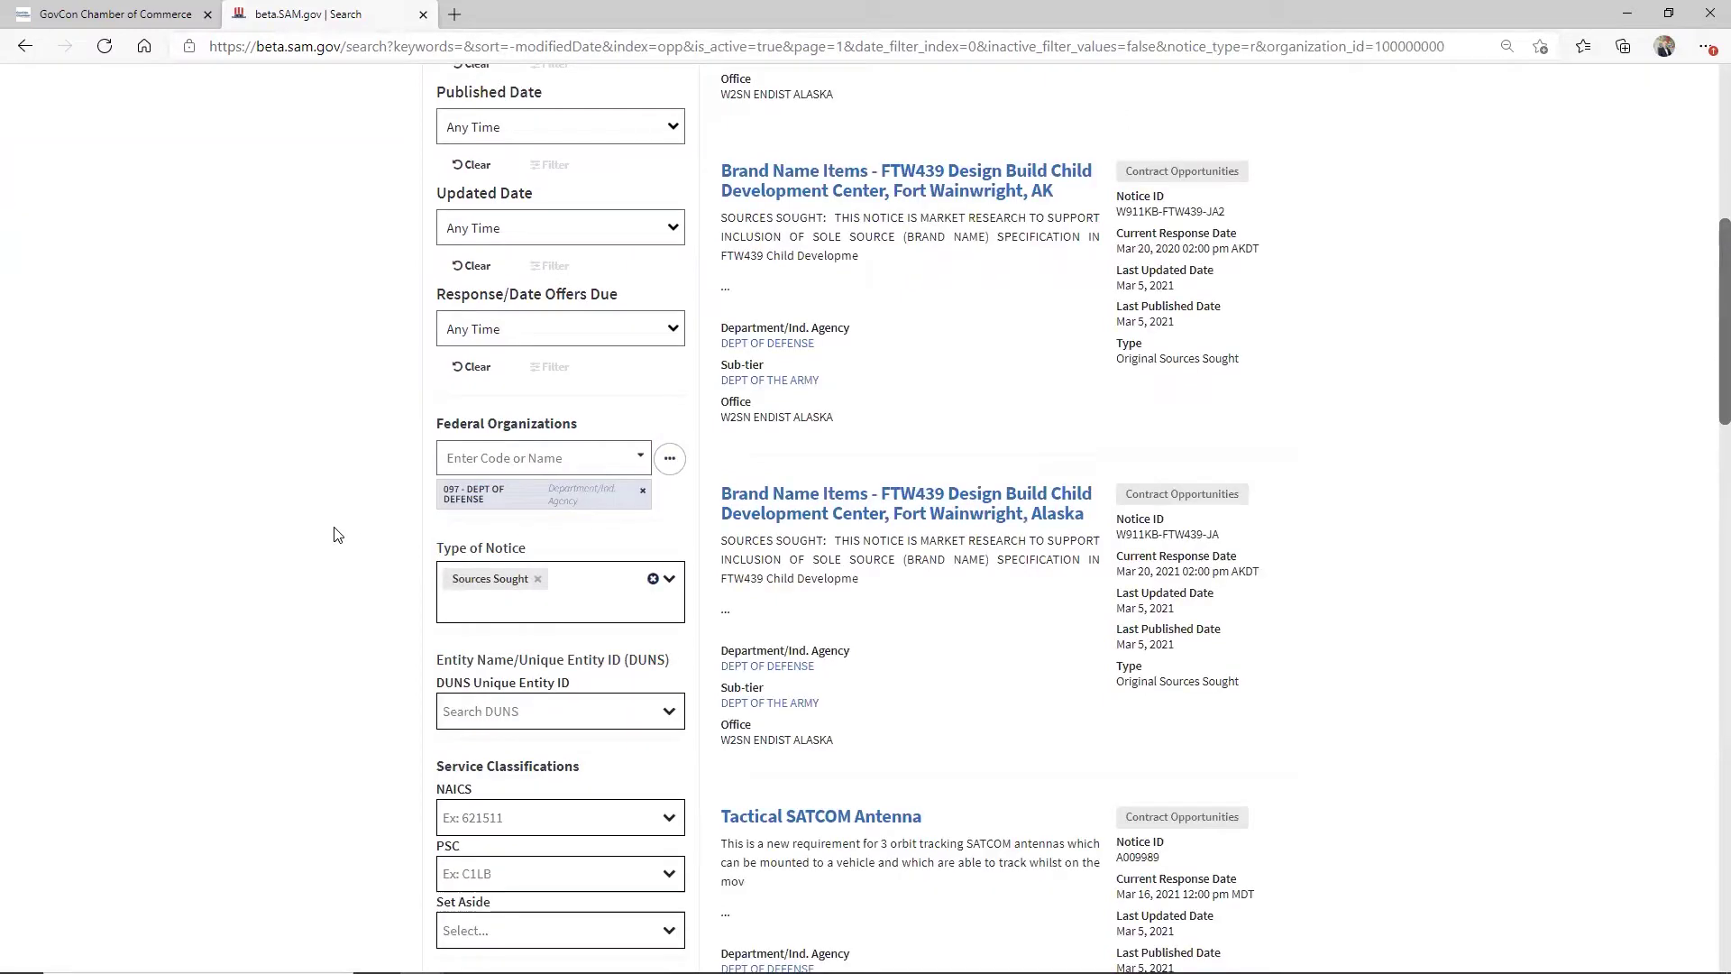
{"action": "left_click", "coordinate": [490, 455]}
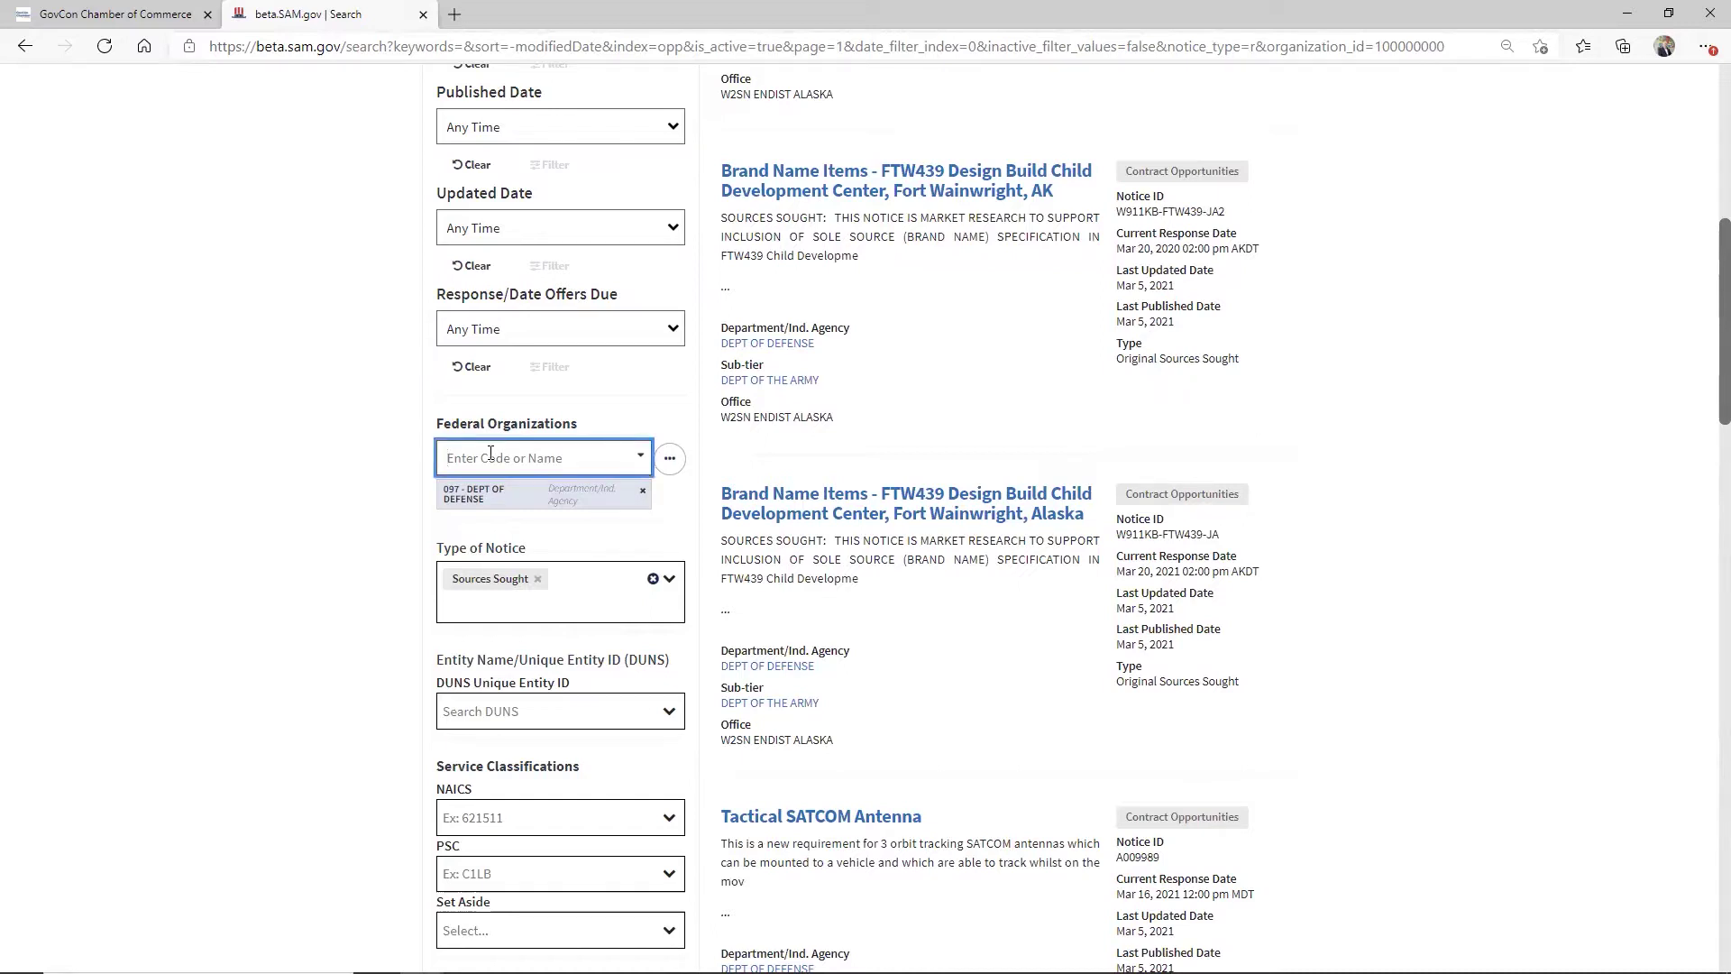
{"action": "type", "text": "dhs"}
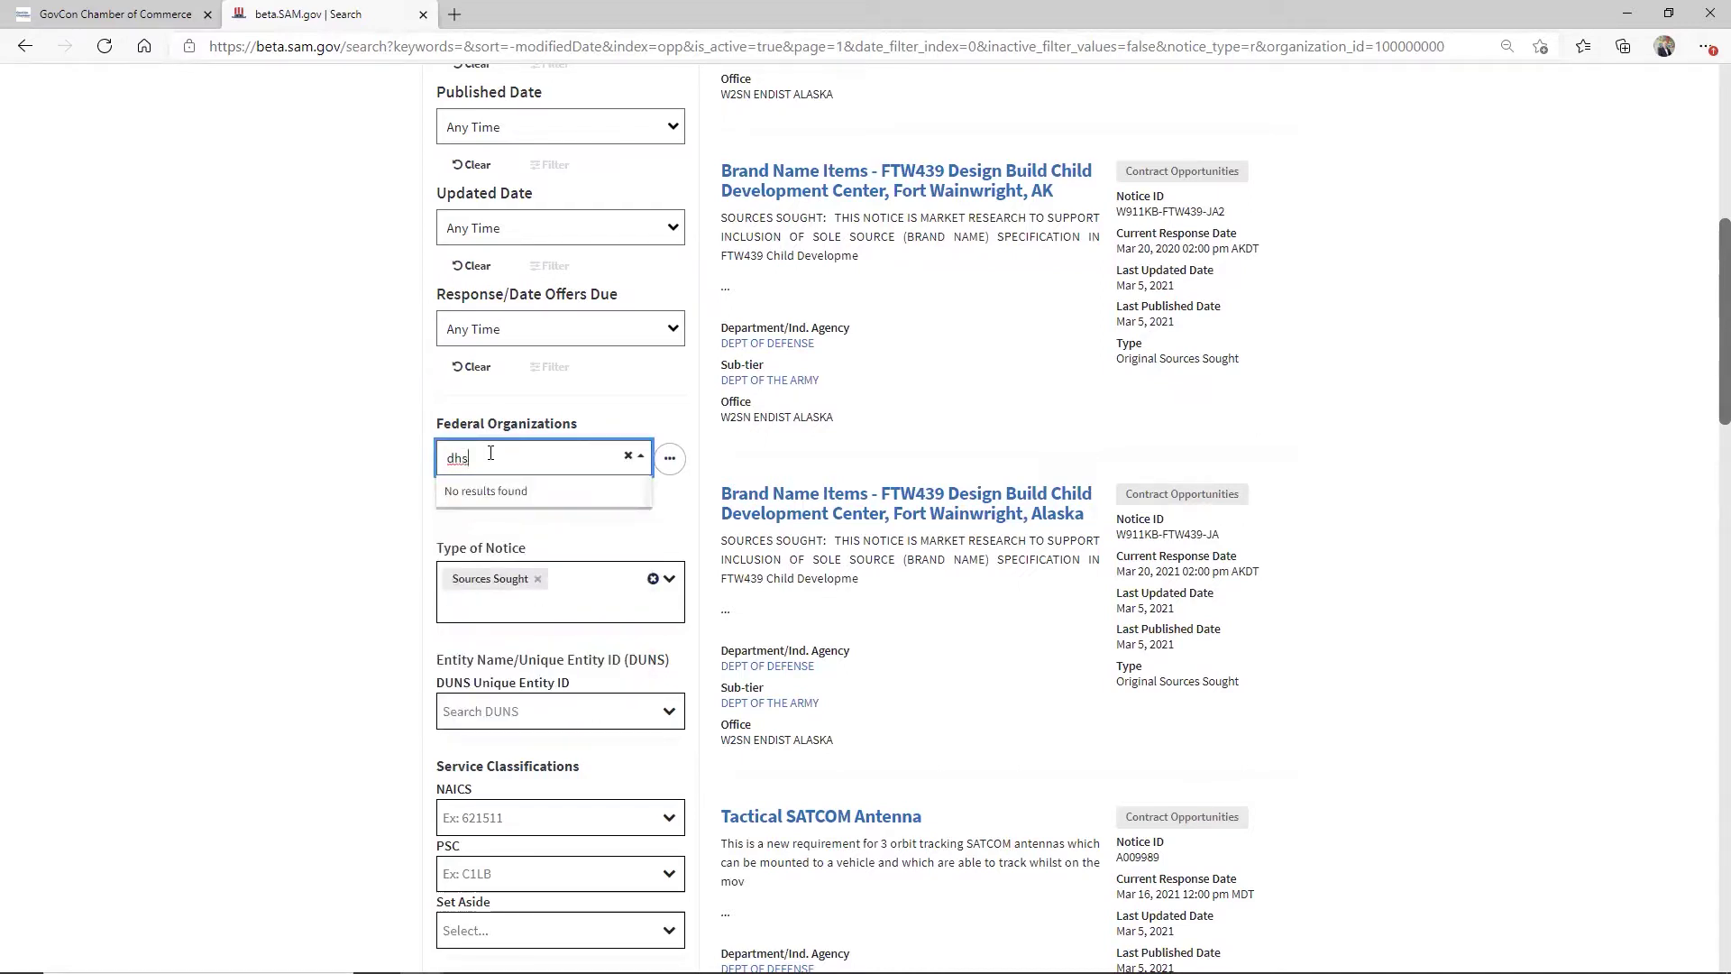
{"action": "key", "text": "BackSpace"}
{"action": "key", "text": "BackSpace"}
{"action": "key", "text": "BackSpace"}
{"action": "type", "text": "homeland"}
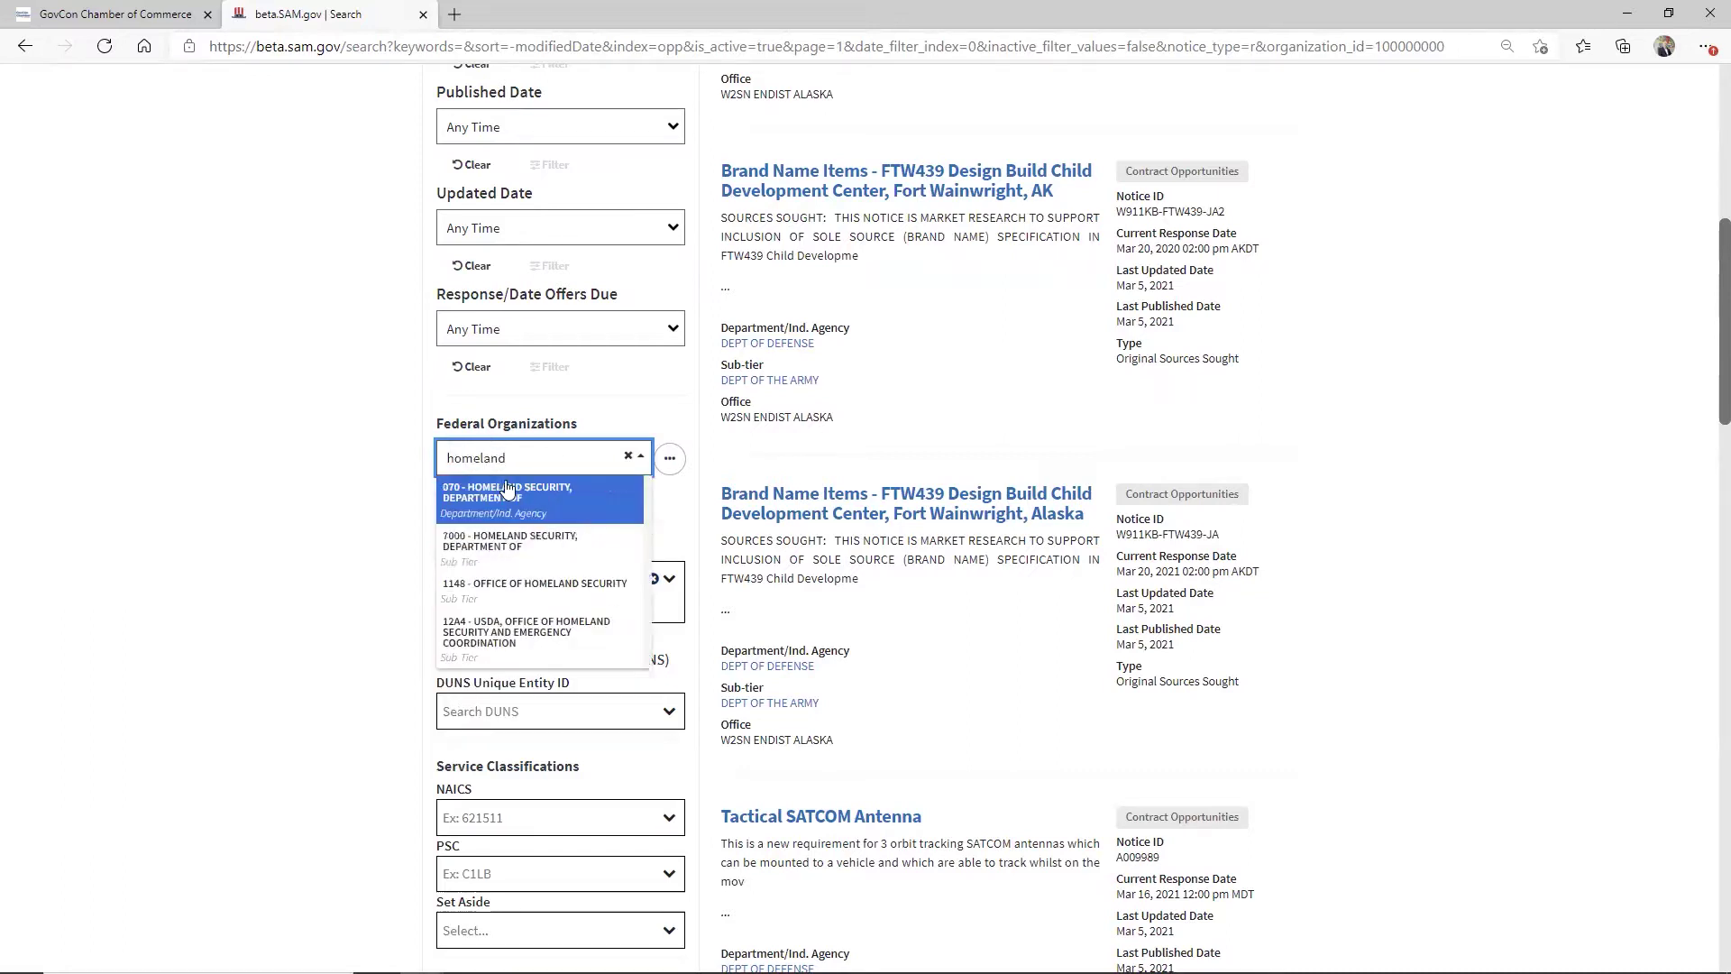
{"action": "left_click", "coordinate": [554, 501]}
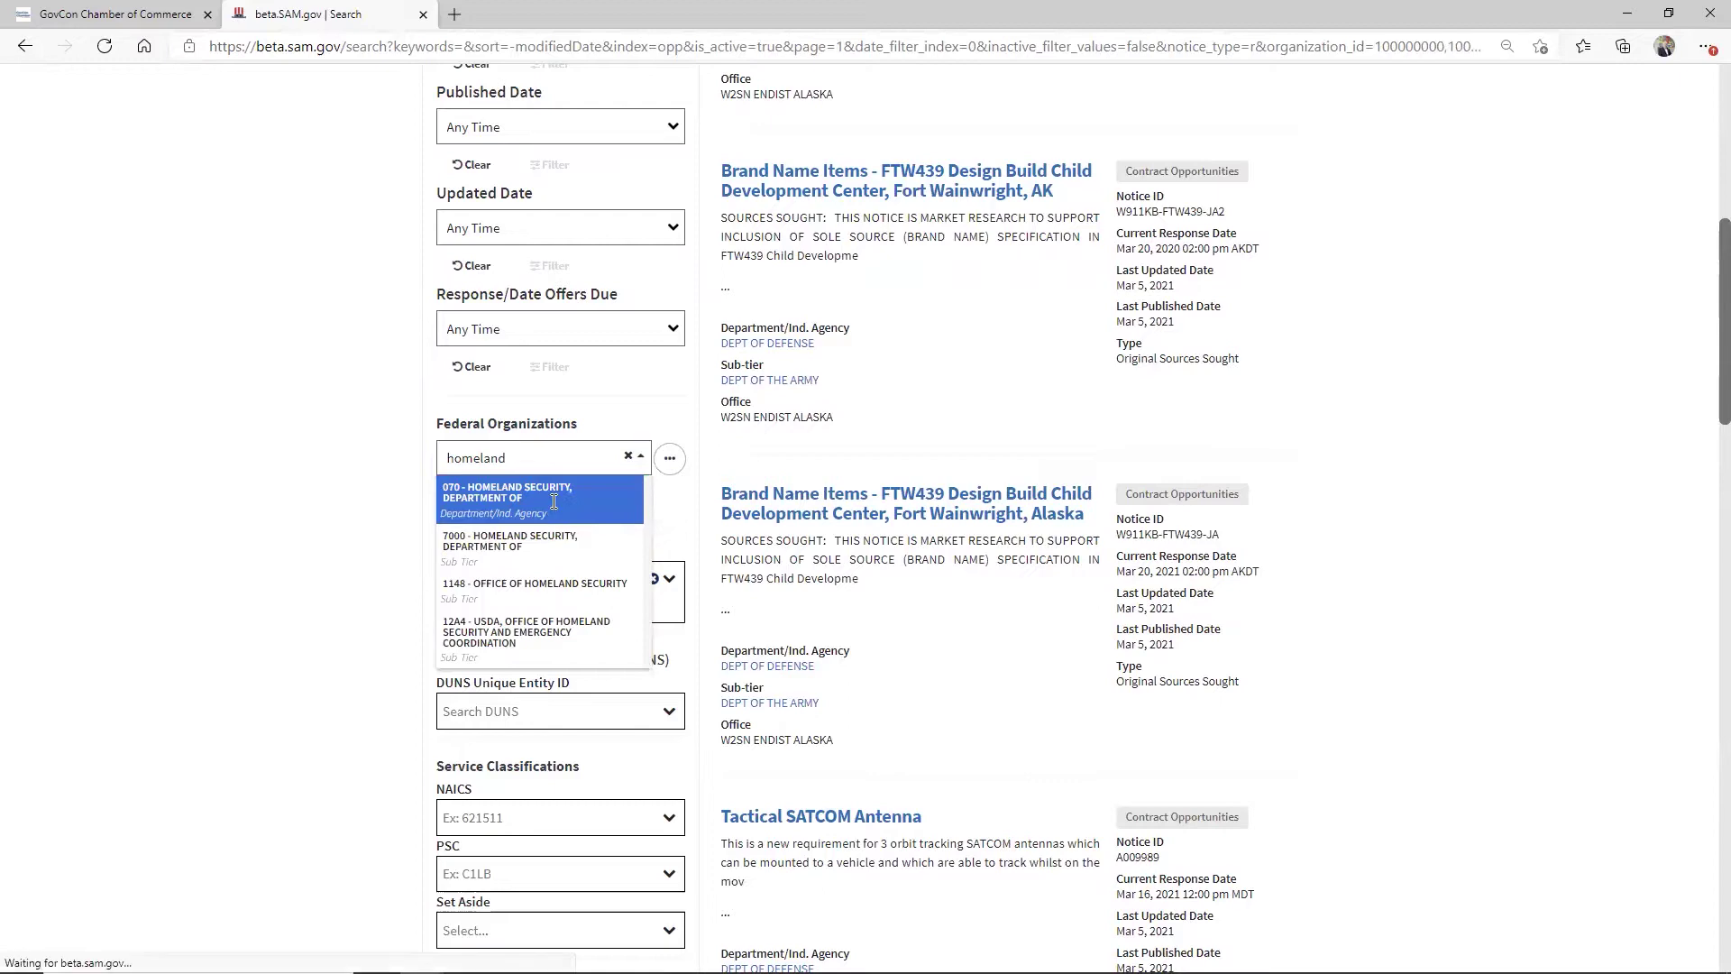
{"action": "left_click", "coordinate": [563, 456]}
{"action": "type", "text": "agricul"}
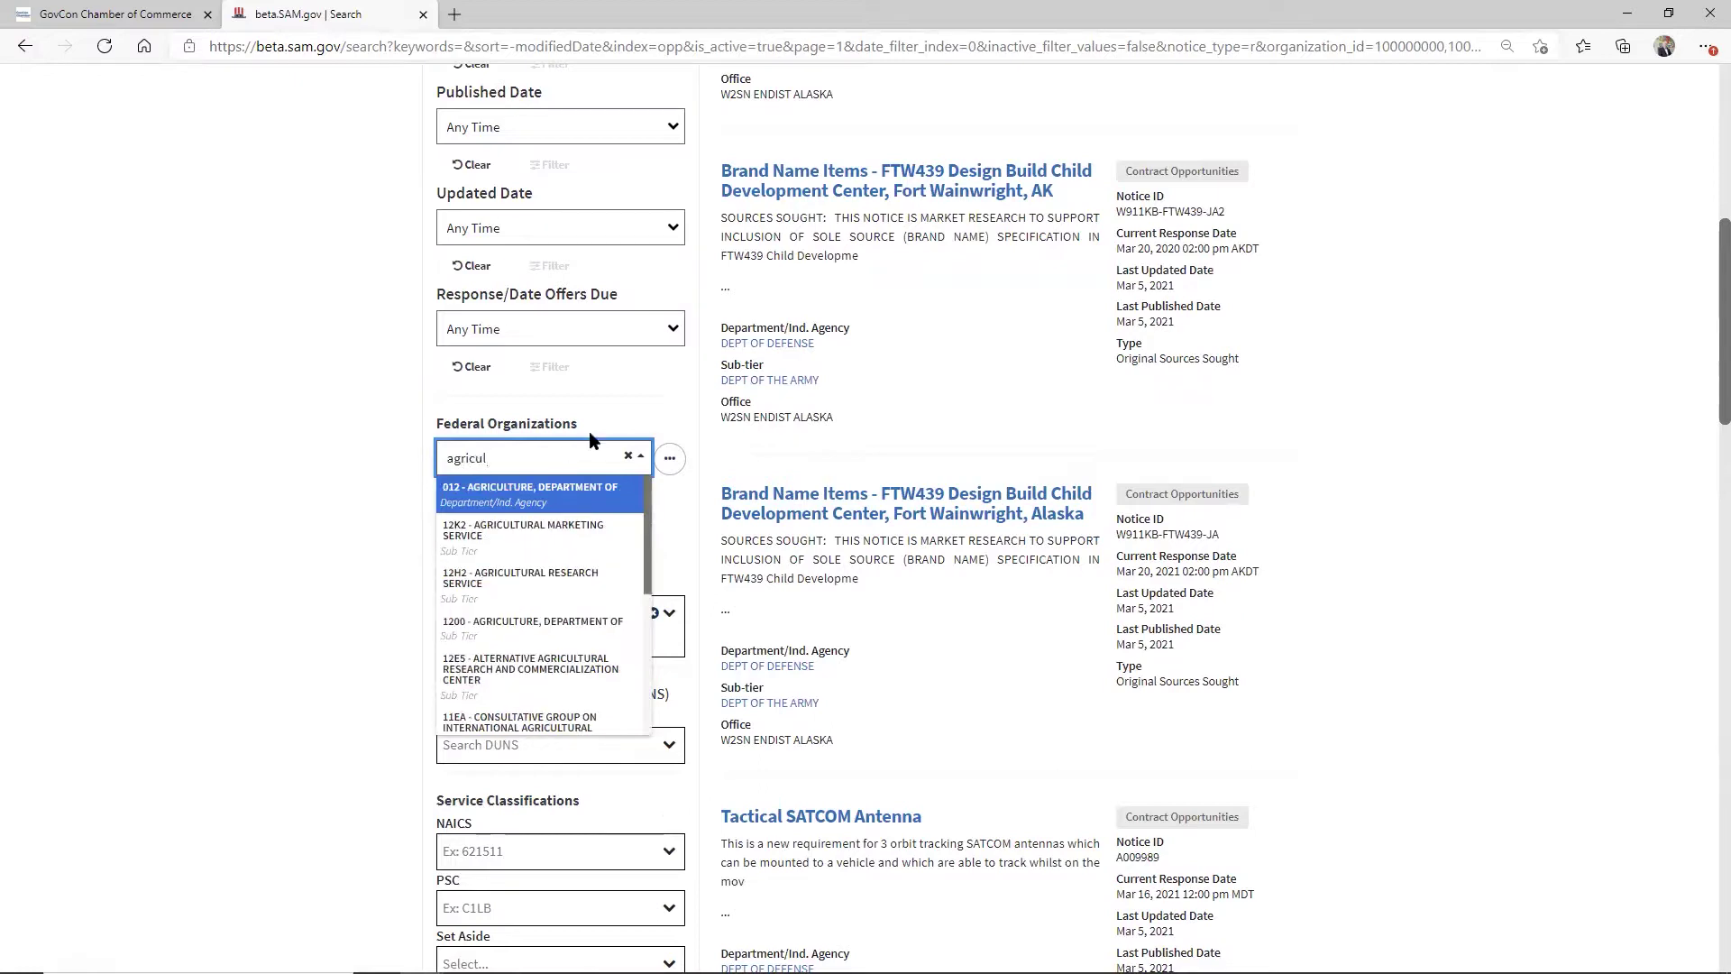
{"action": "left_click", "coordinate": [586, 496]}
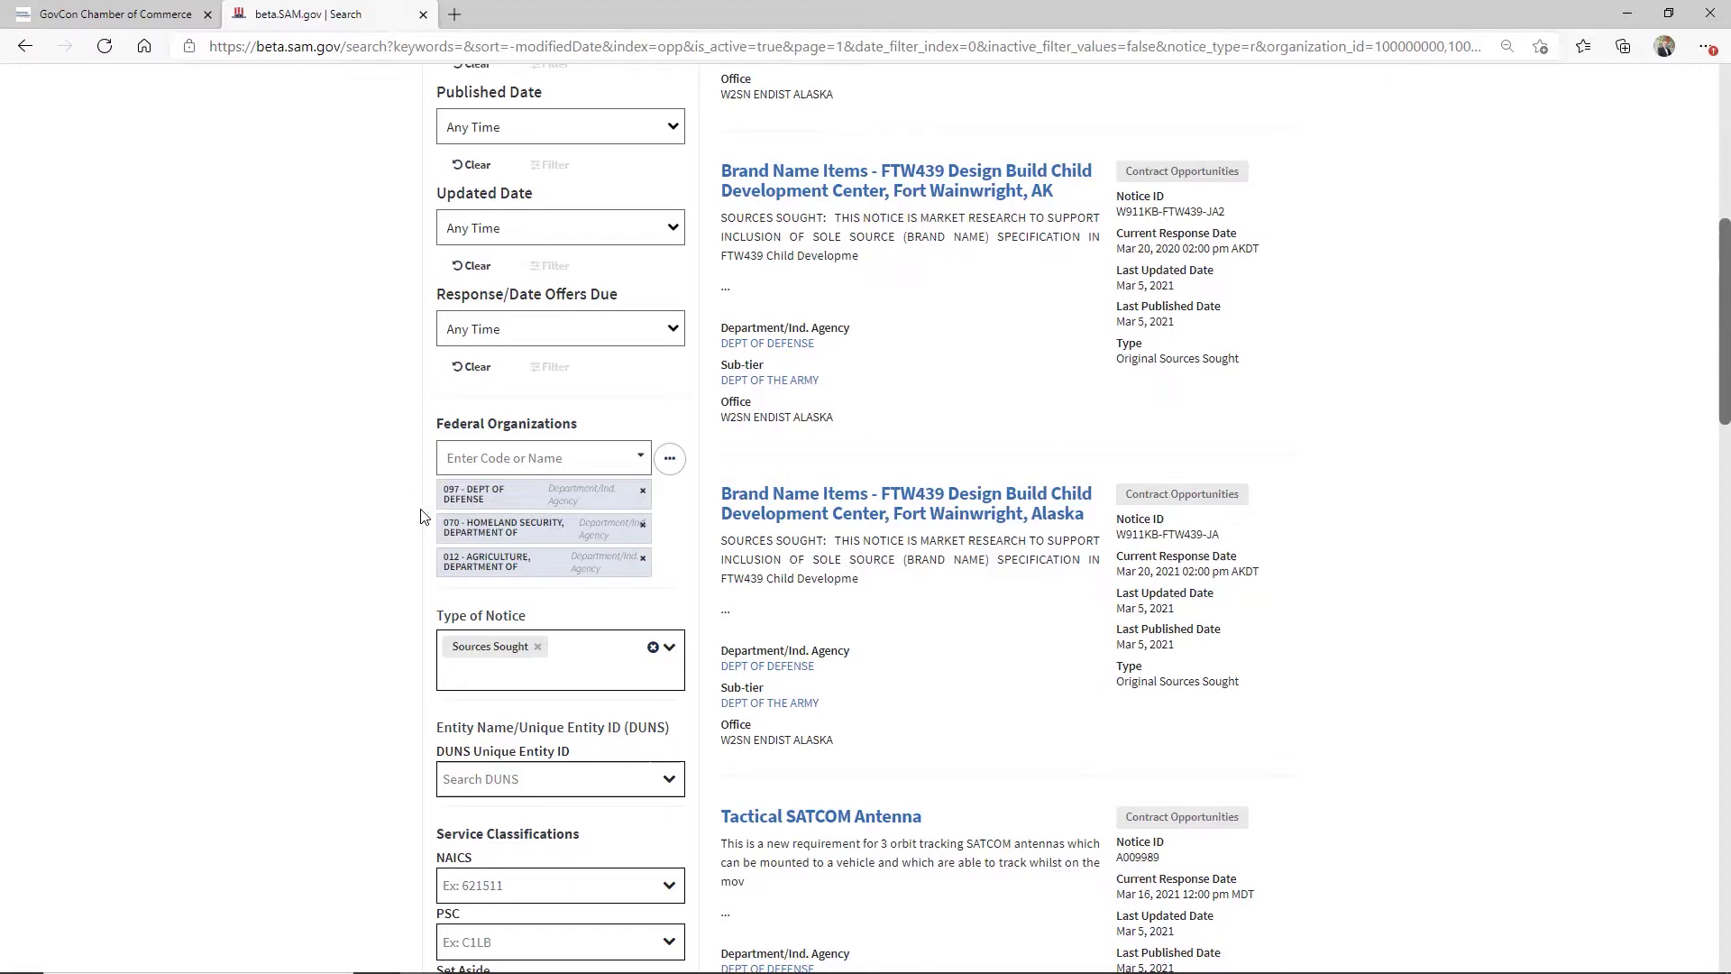
Apply a Published Date filter of Past week, narrowing the list to 423 results.
{"action": "scroll", "coordinate": [346, 453], "scroll_direction": "up", "scroll_amount": 3}
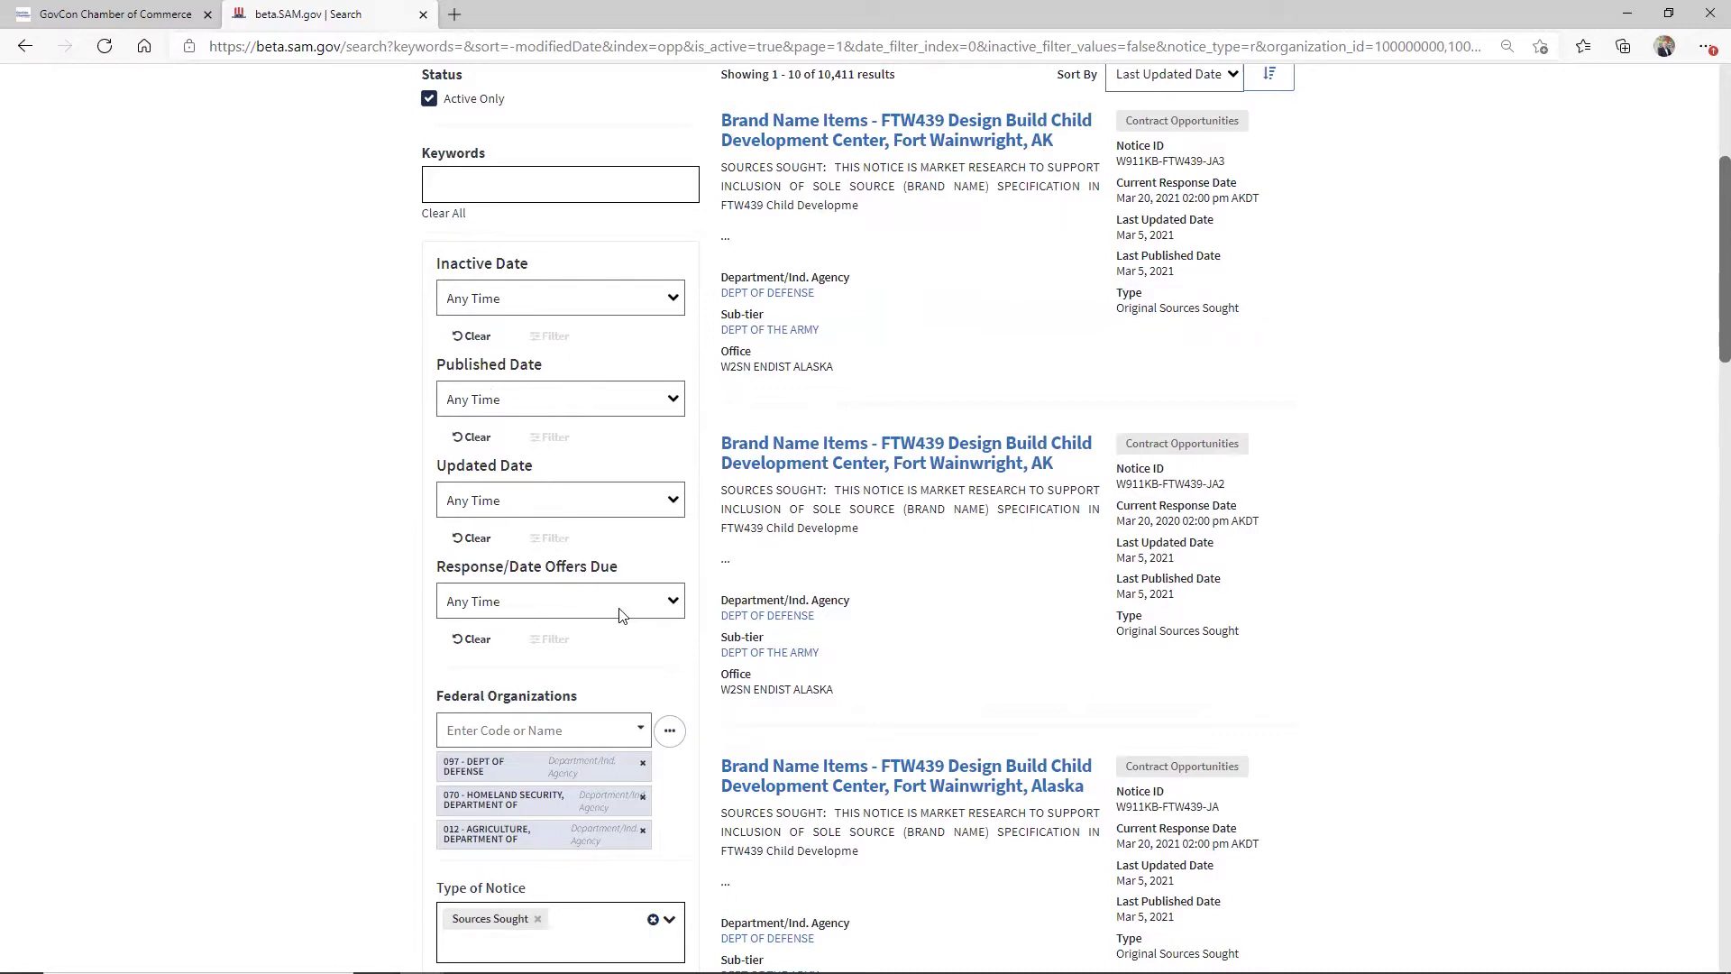
{"action": "left_click", "coordinate": [672, 406]}
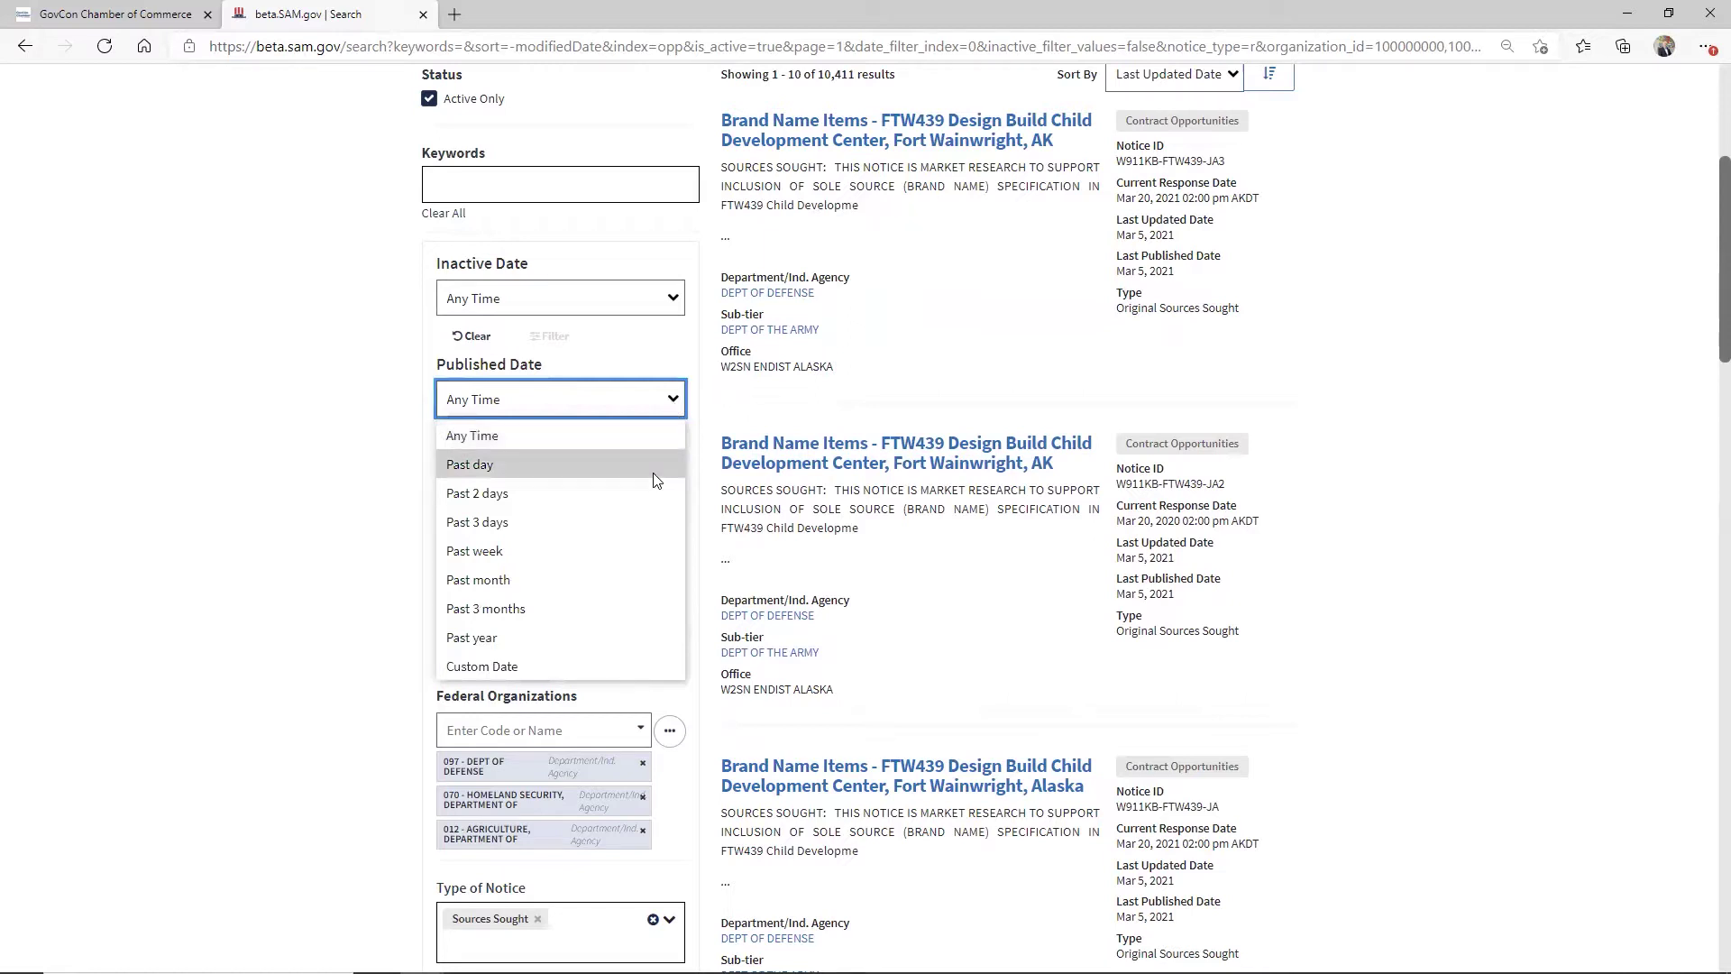
{"action": "left_click", "coordinate": [652, 548]}
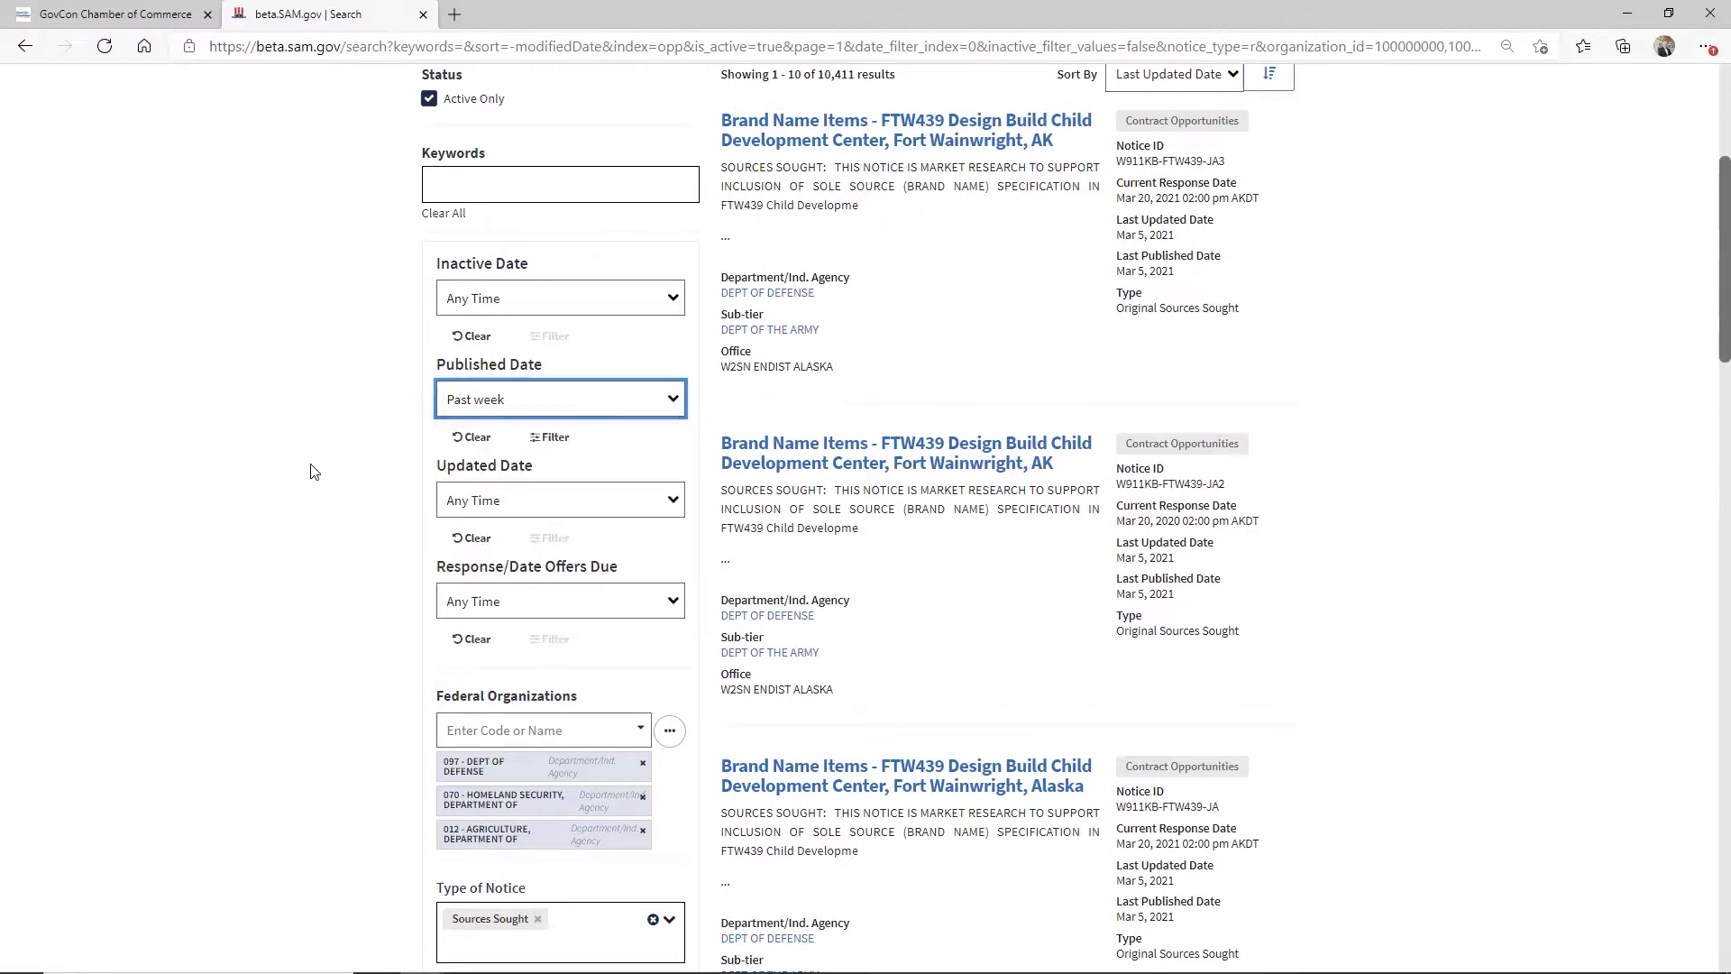
{"action": "scroll", "coordinate": [298, 537], "scroll_direction": "up", "scroll_amount": 3}
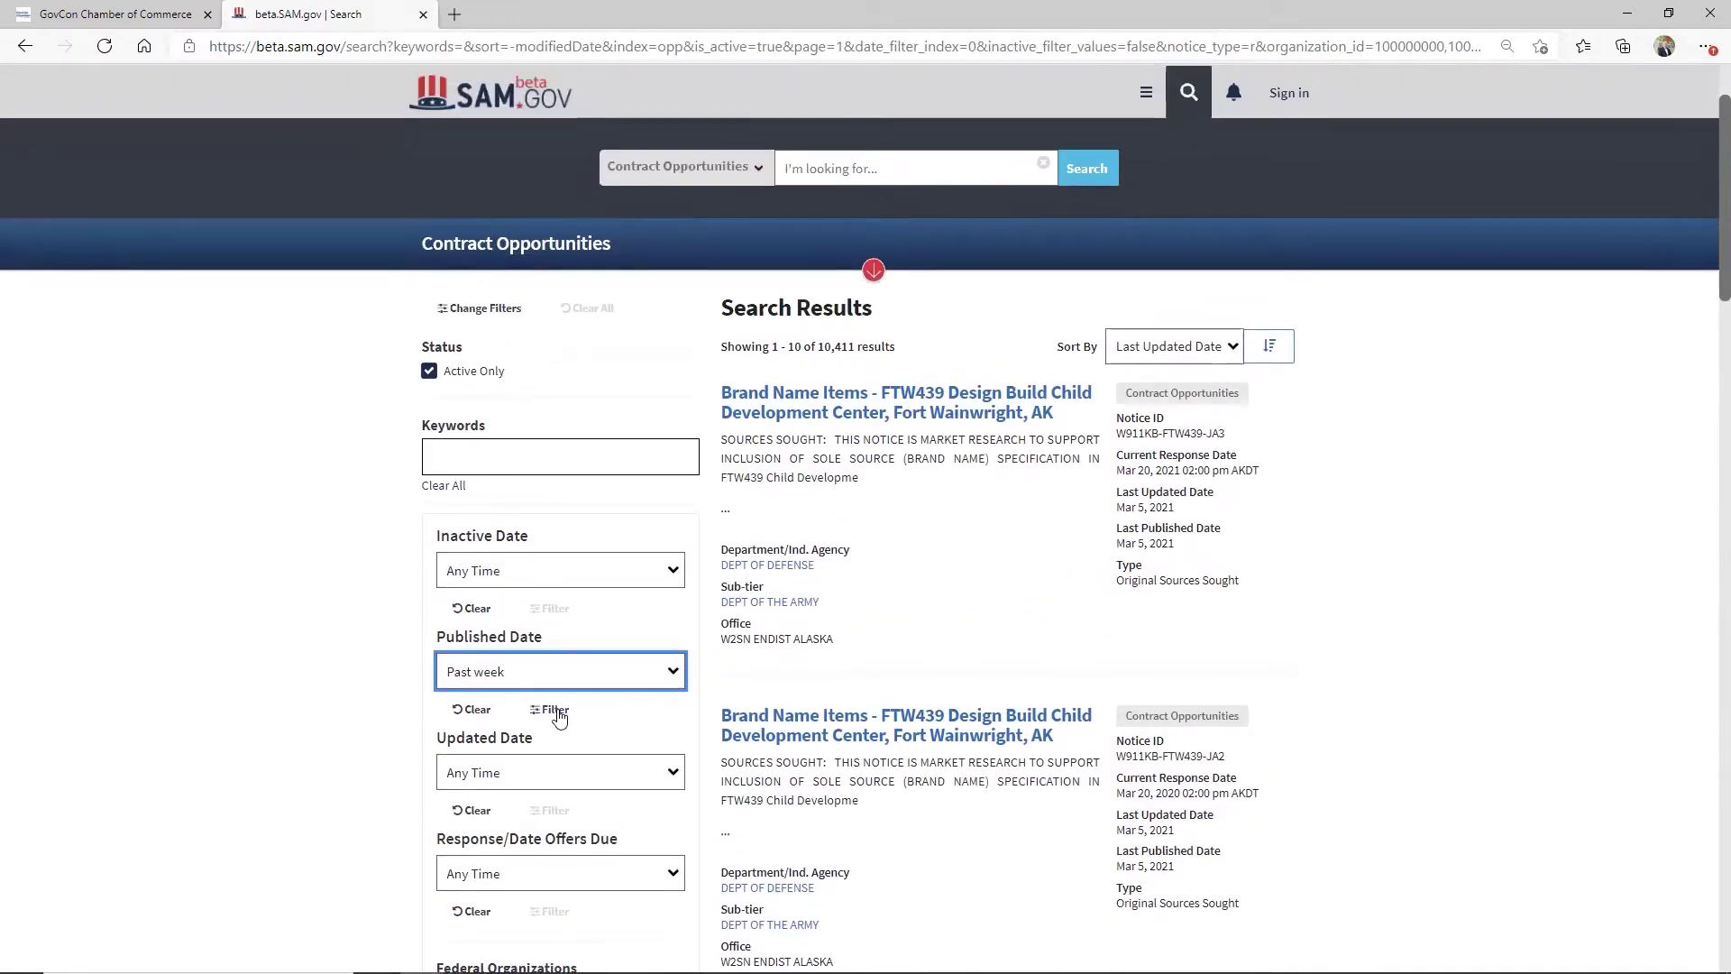
{"action": "scroll", "coordinate": [541, 686], "scroll_direction": "down", "scroll_amount": 5}
{"action": "scroll", "coordinate": [406, 661], "scroll_direction": "up", "scroll_amount": 3}
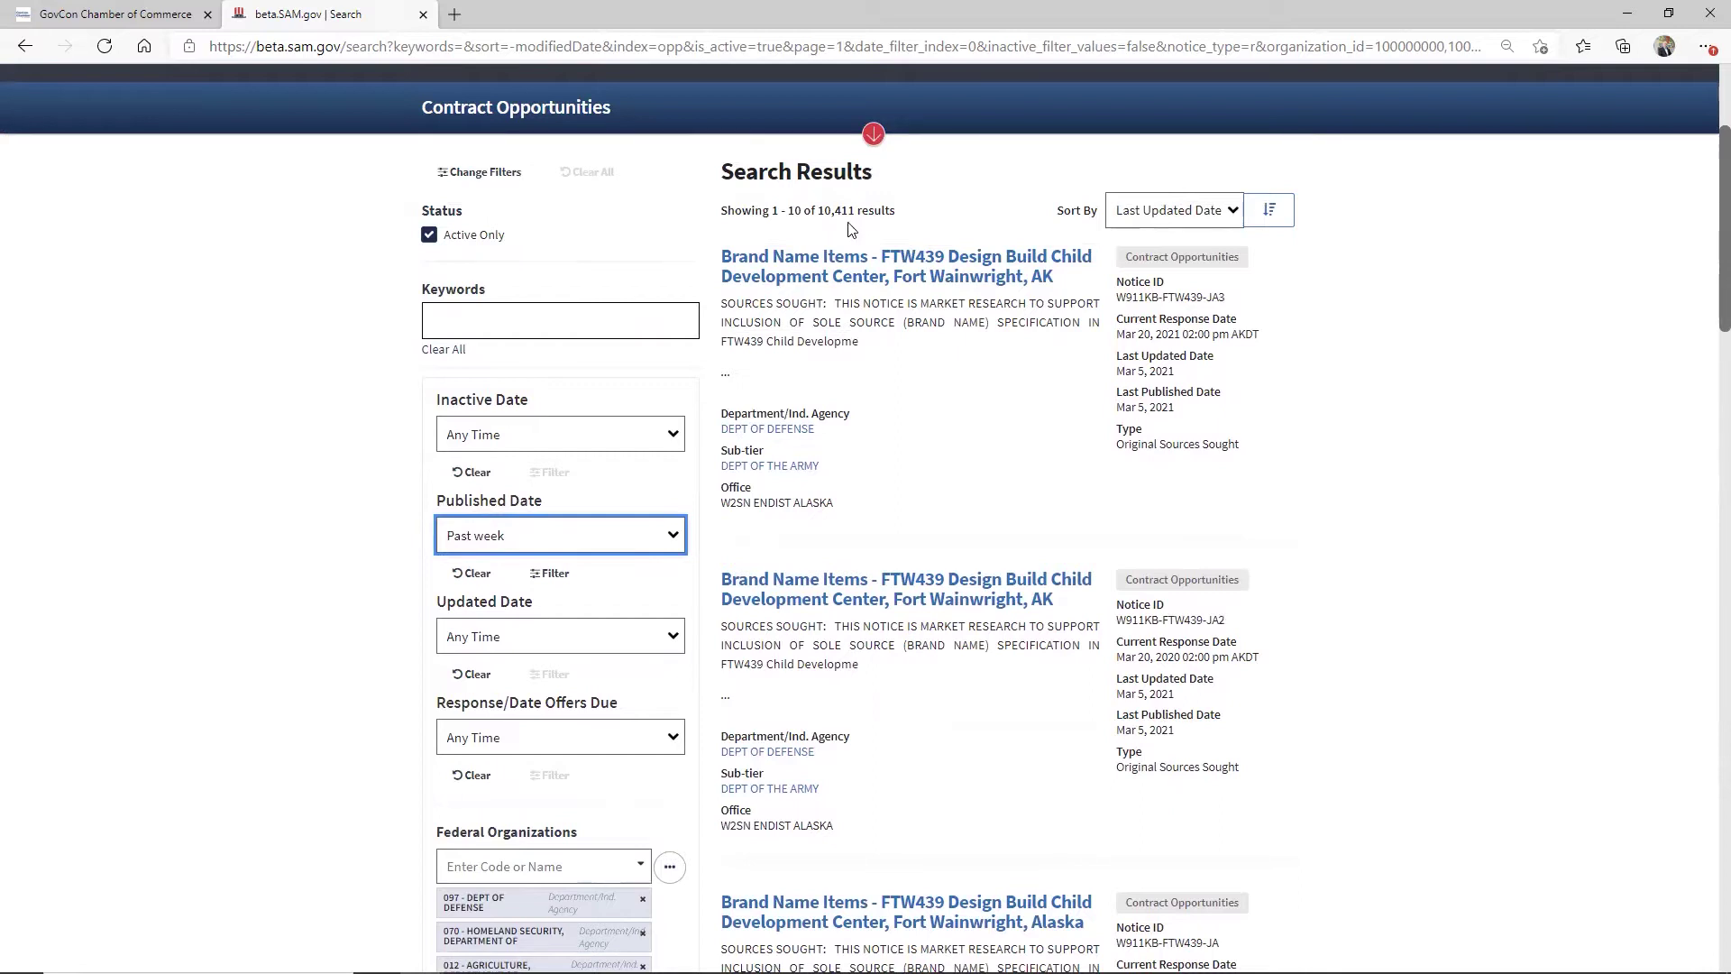
{"action": "left_click", "coordinate": [570, 577]}
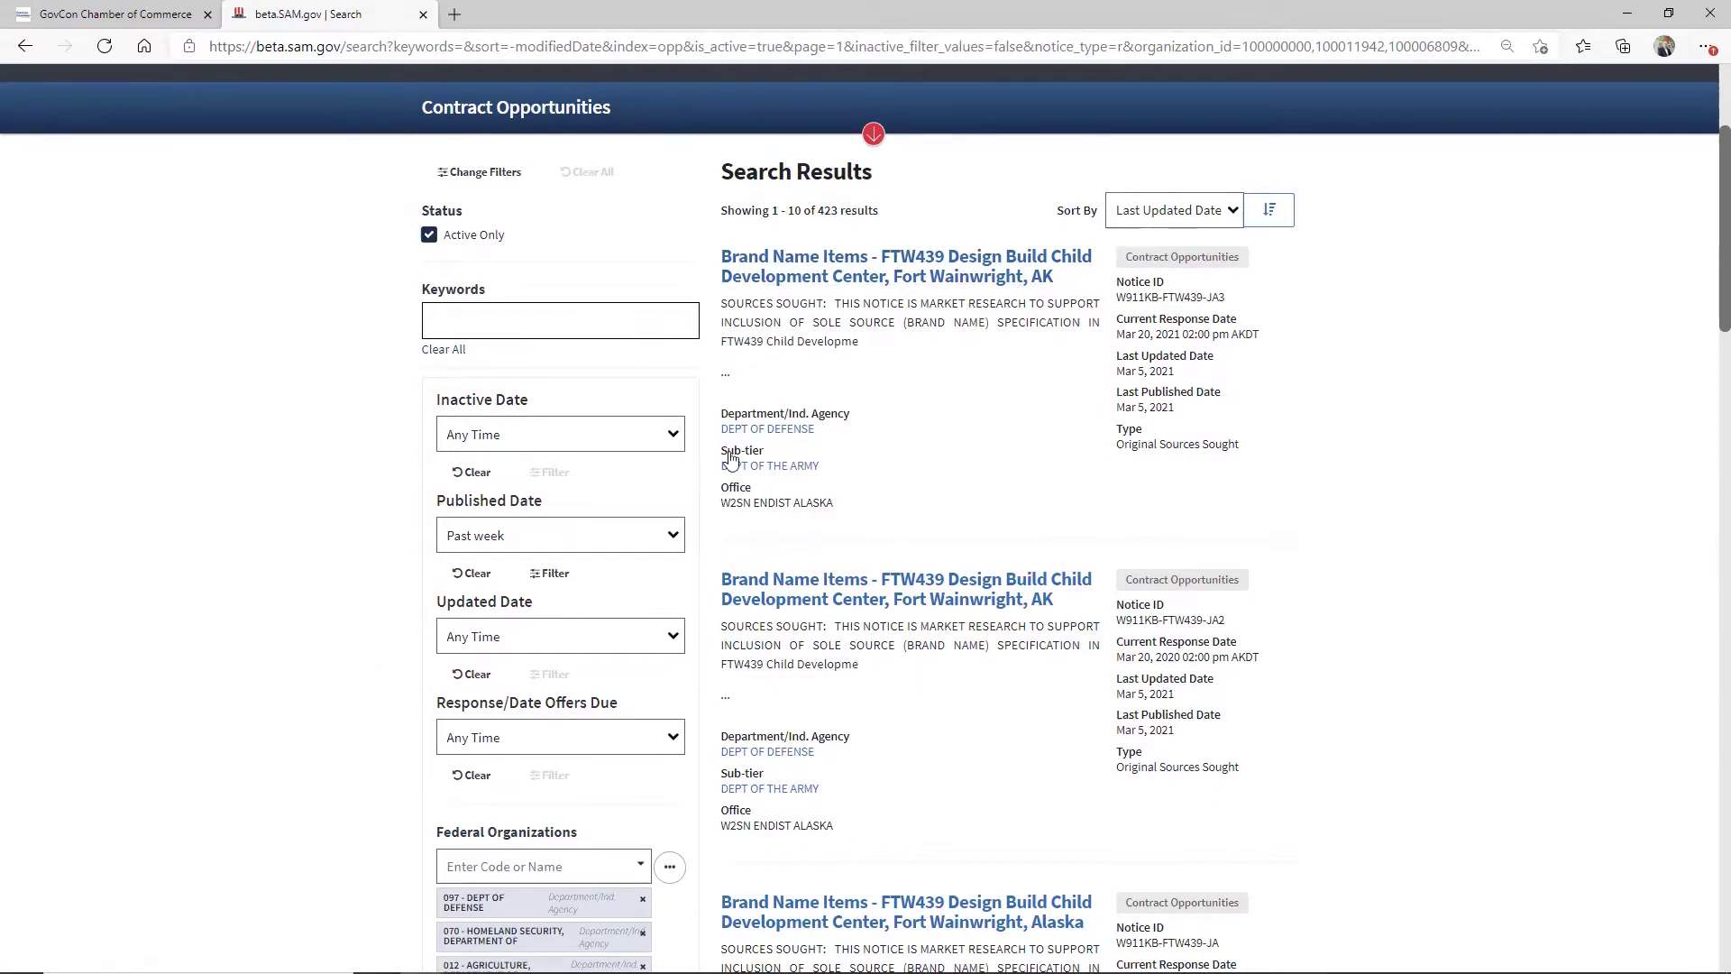
{"action": "scroll", "coordinate": [301, 643], "scroll_direction": "down", "scroll_amount": 3}
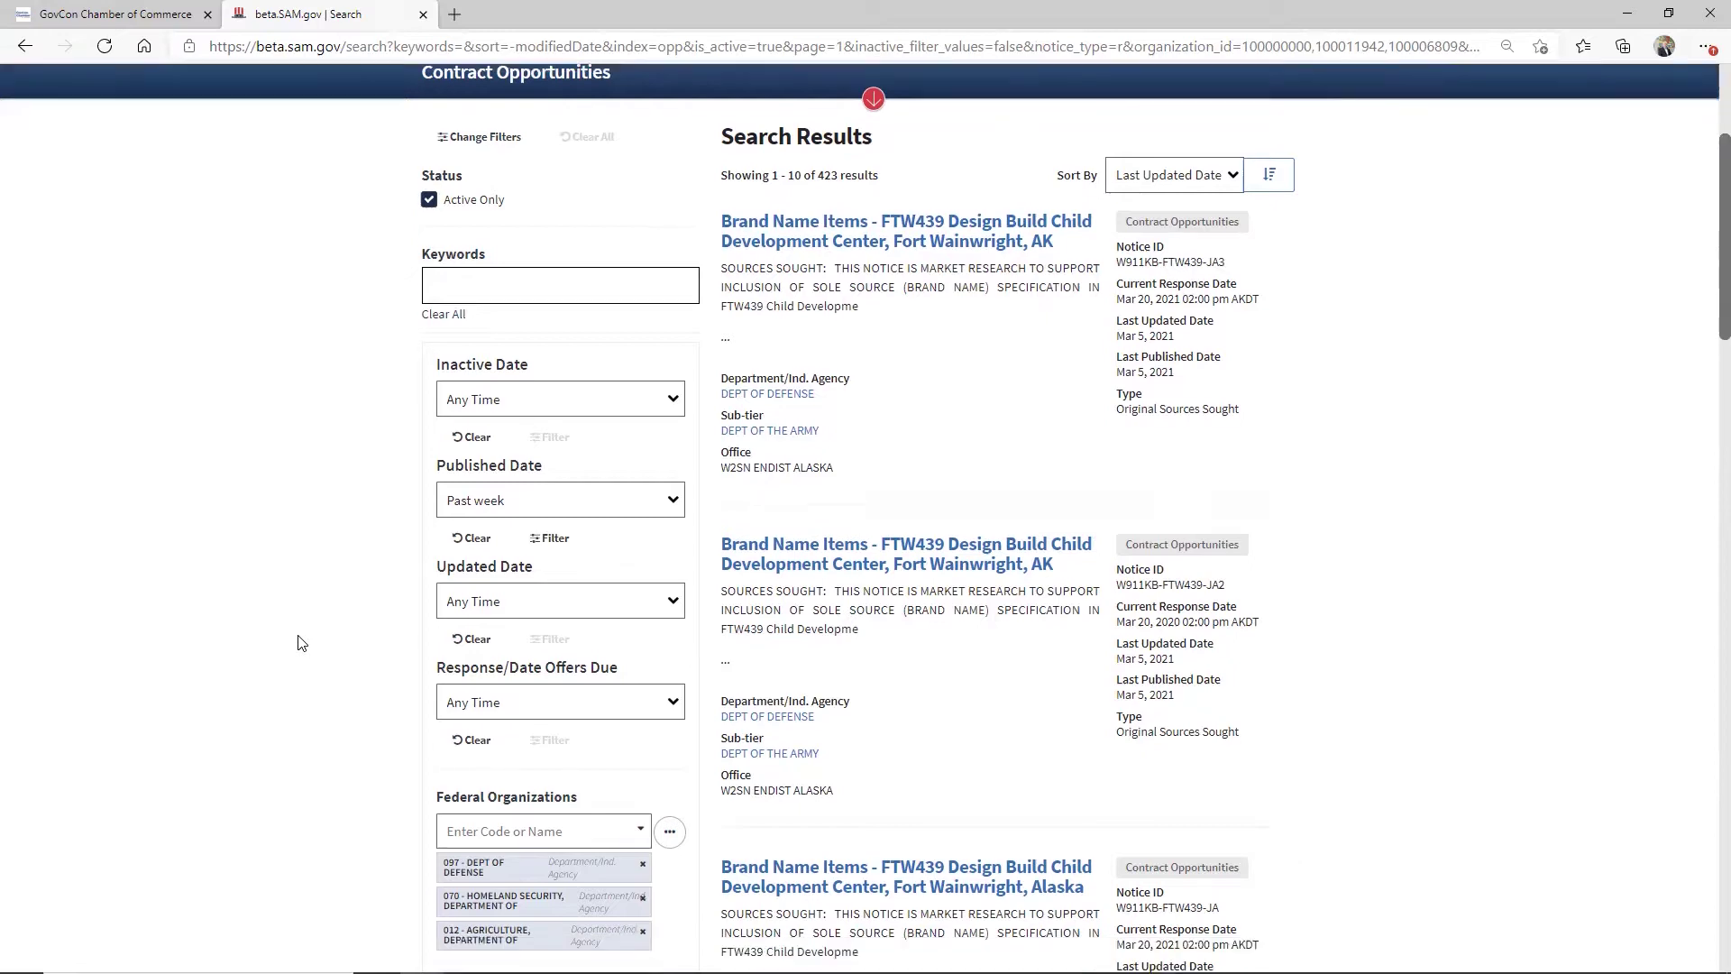
{"action": "scroll", "coordinate": [301, 643], "scroll_direction": "down", "scroll_amount": 2}
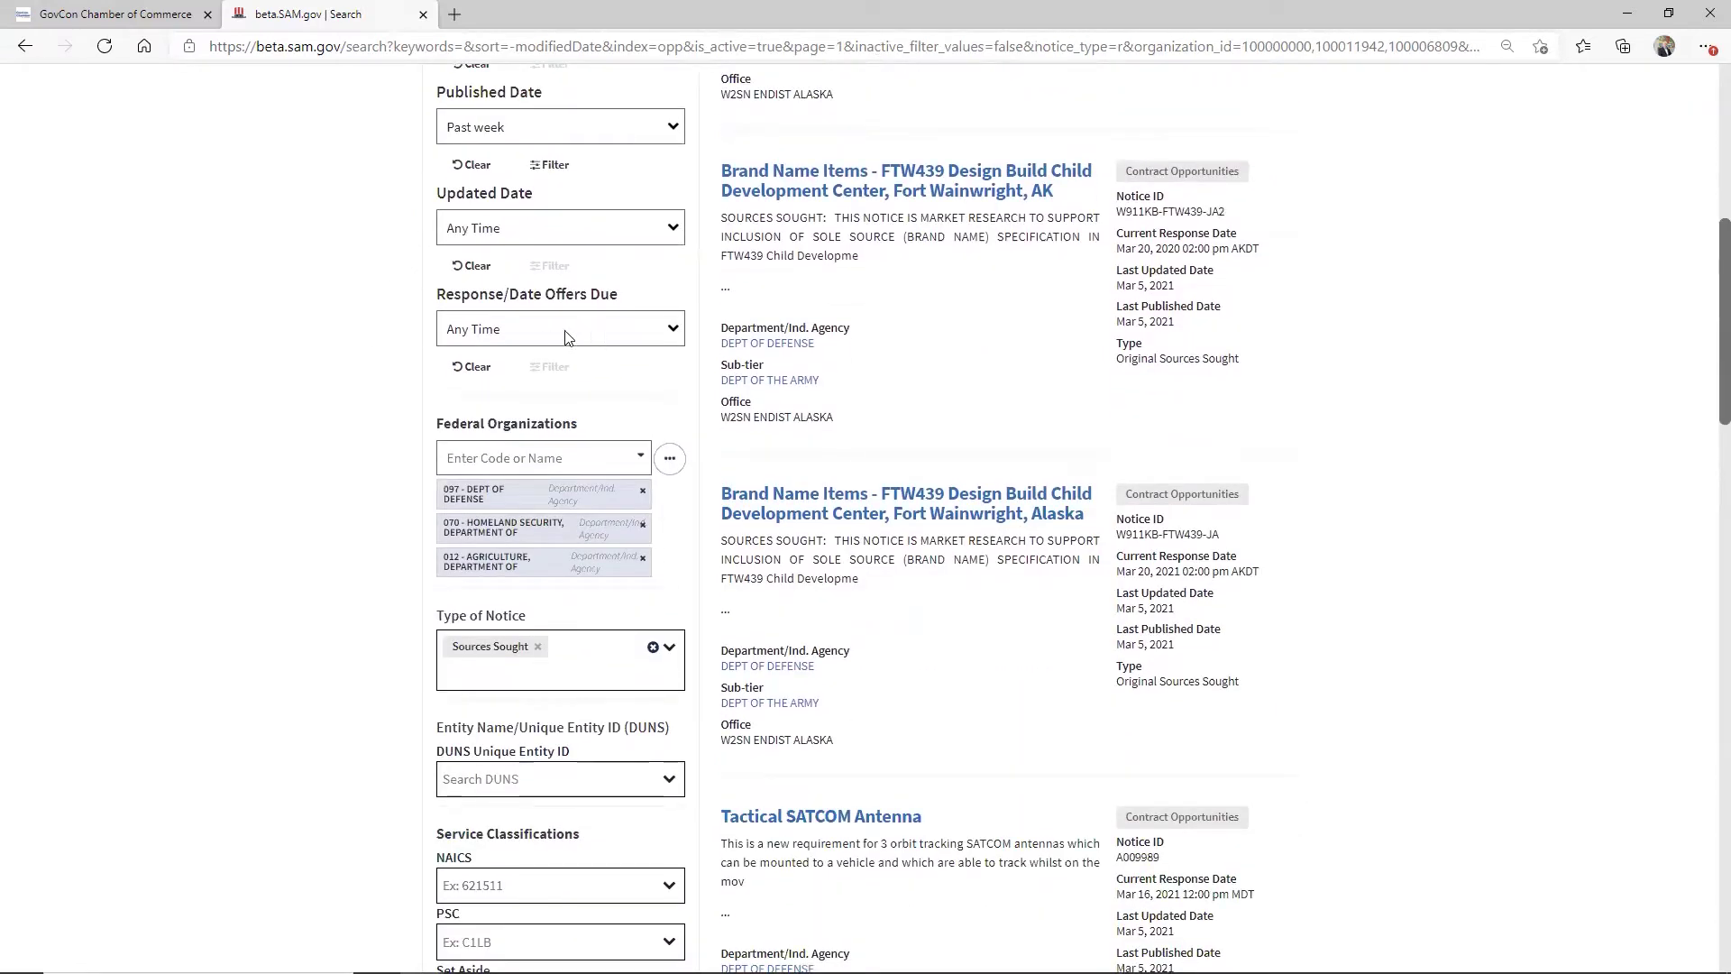
{"action": "scroll", "coordinate": [388, 394], "scroll_direction": "up", "scroll_amount": 3}
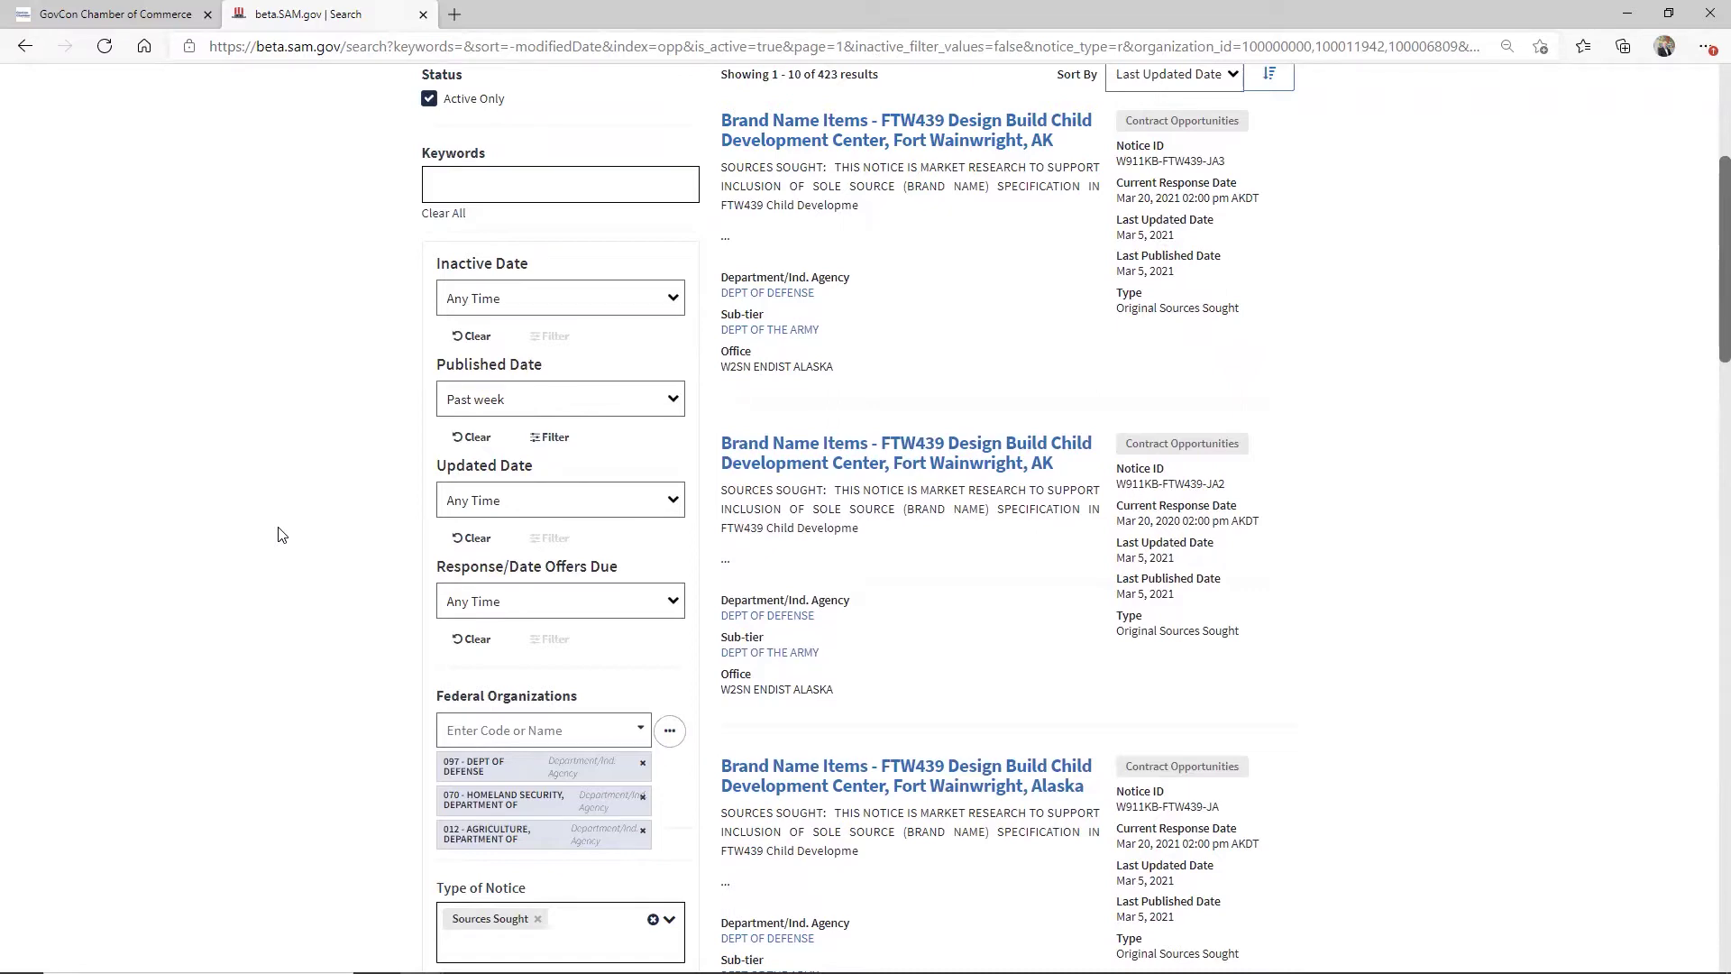
{"action": "scroll", "coordinate": [304, 510], "scroll_direction": "up", "scroll_amount": 2}
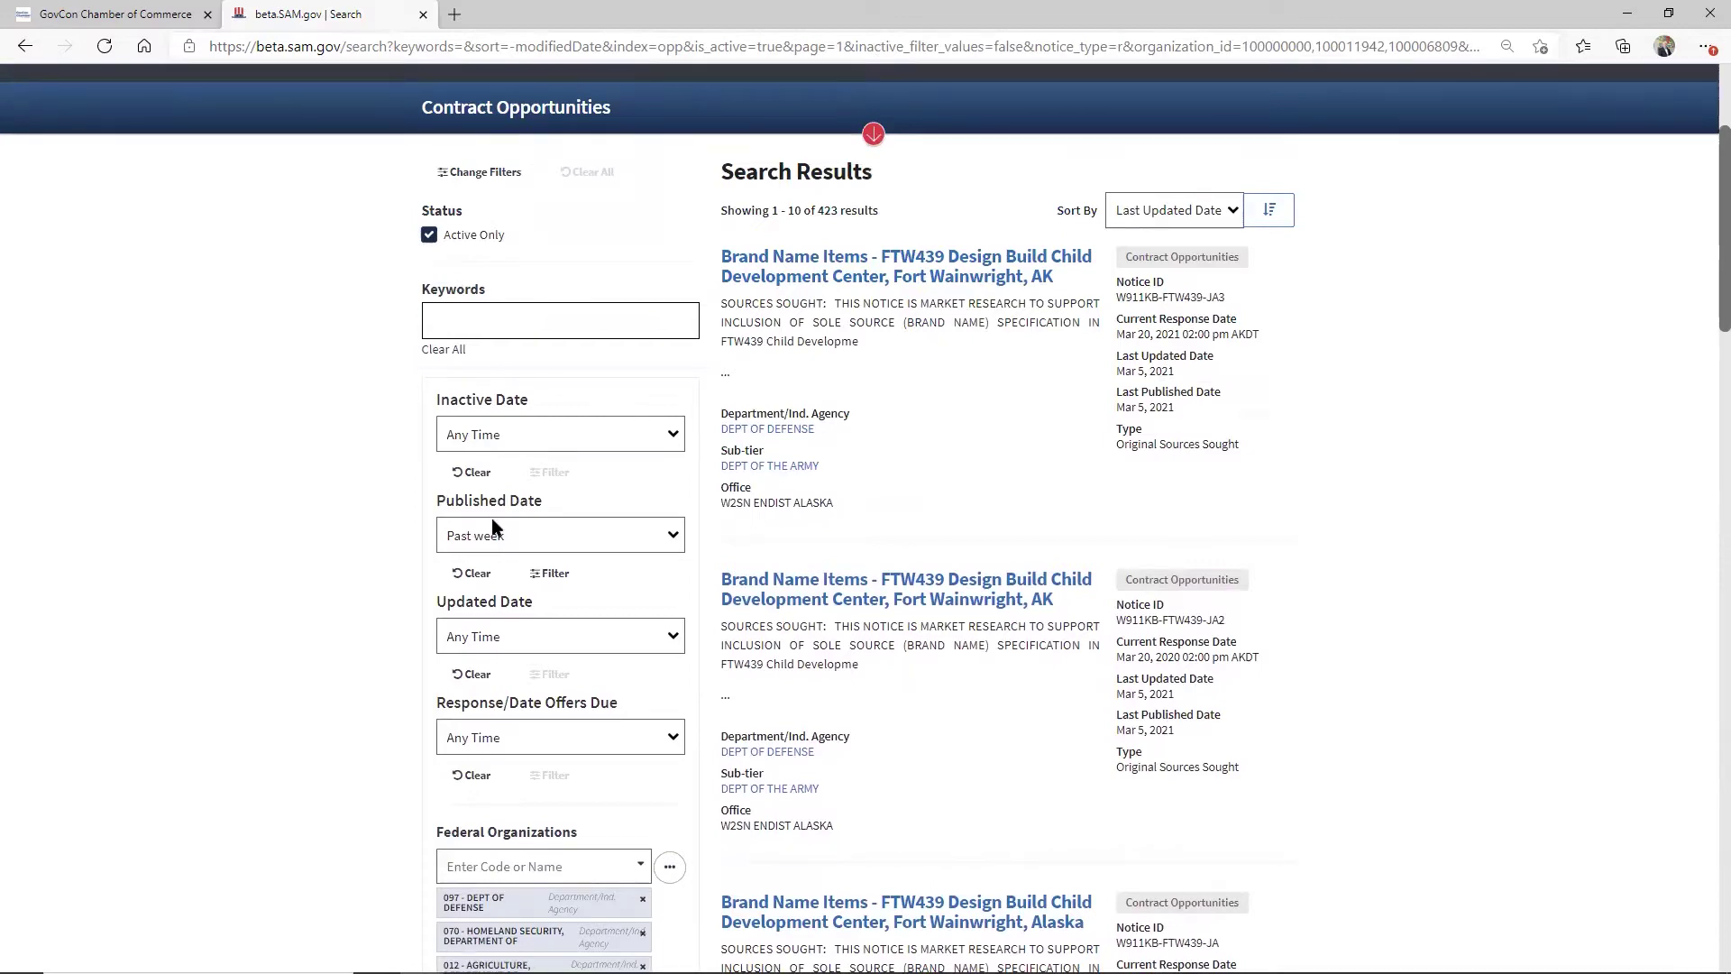
{"action": "scroll", "coordinate": [336, 584], "scroll_direction": "down", "scroll_amount": 2}
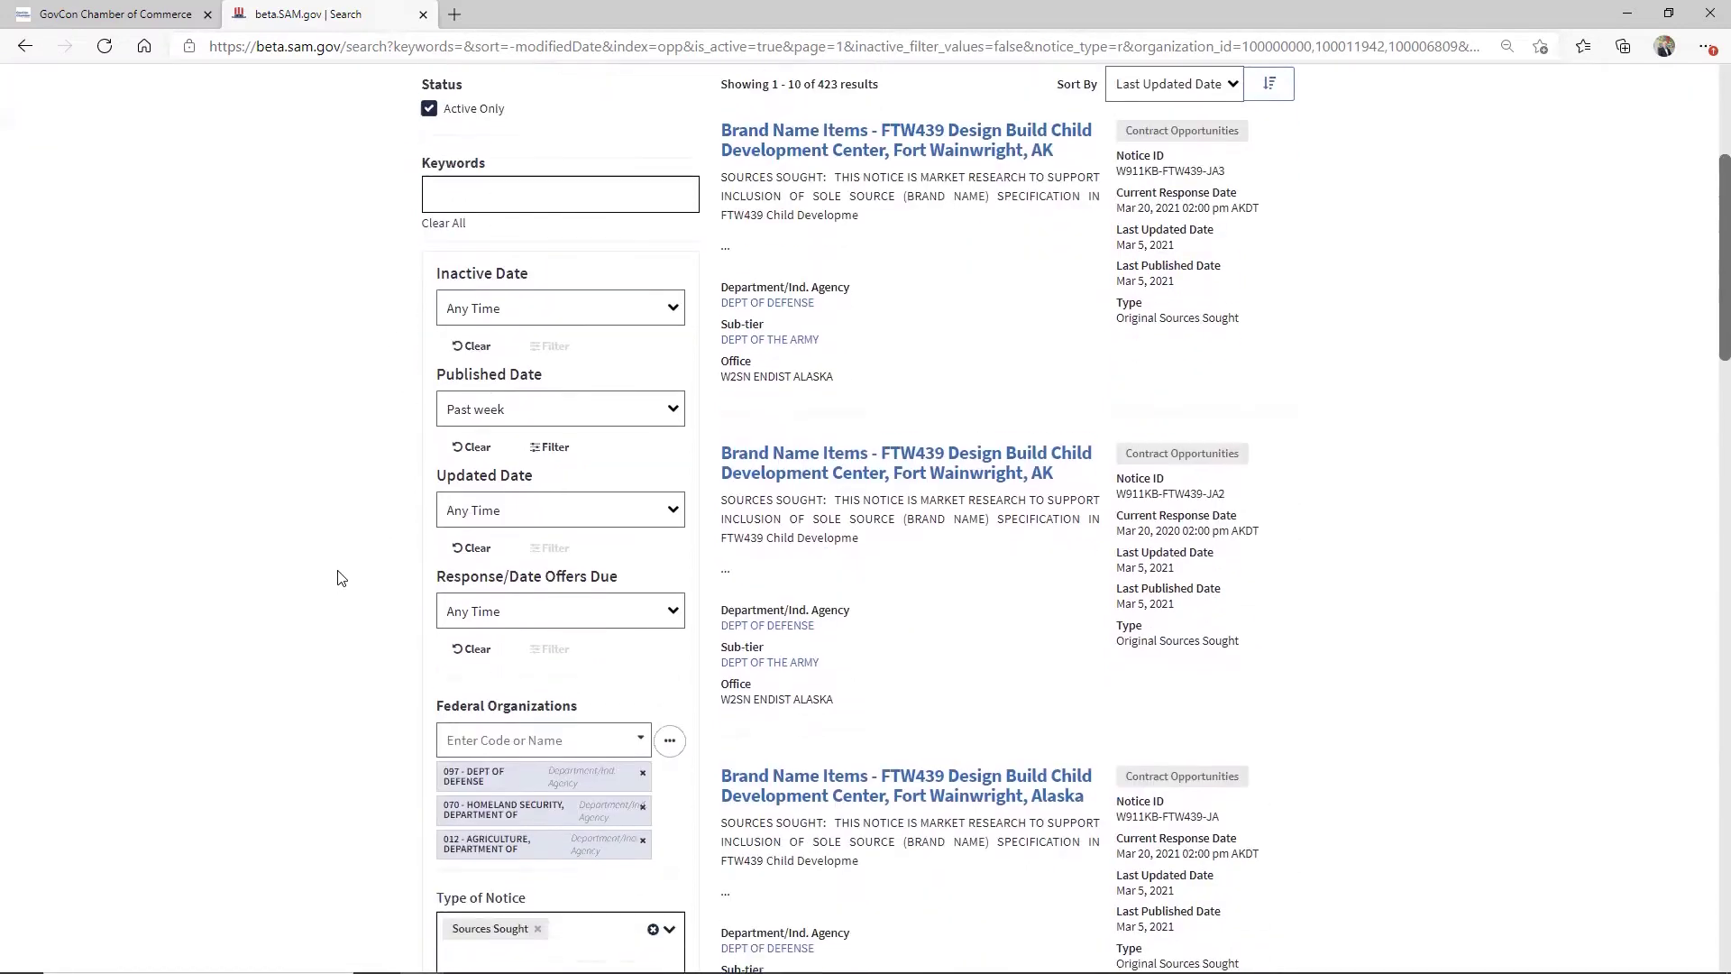
{"action": "scroll", "coordinate": [342, 572], "scroll_direction": "down", "scroll_amount": 3}
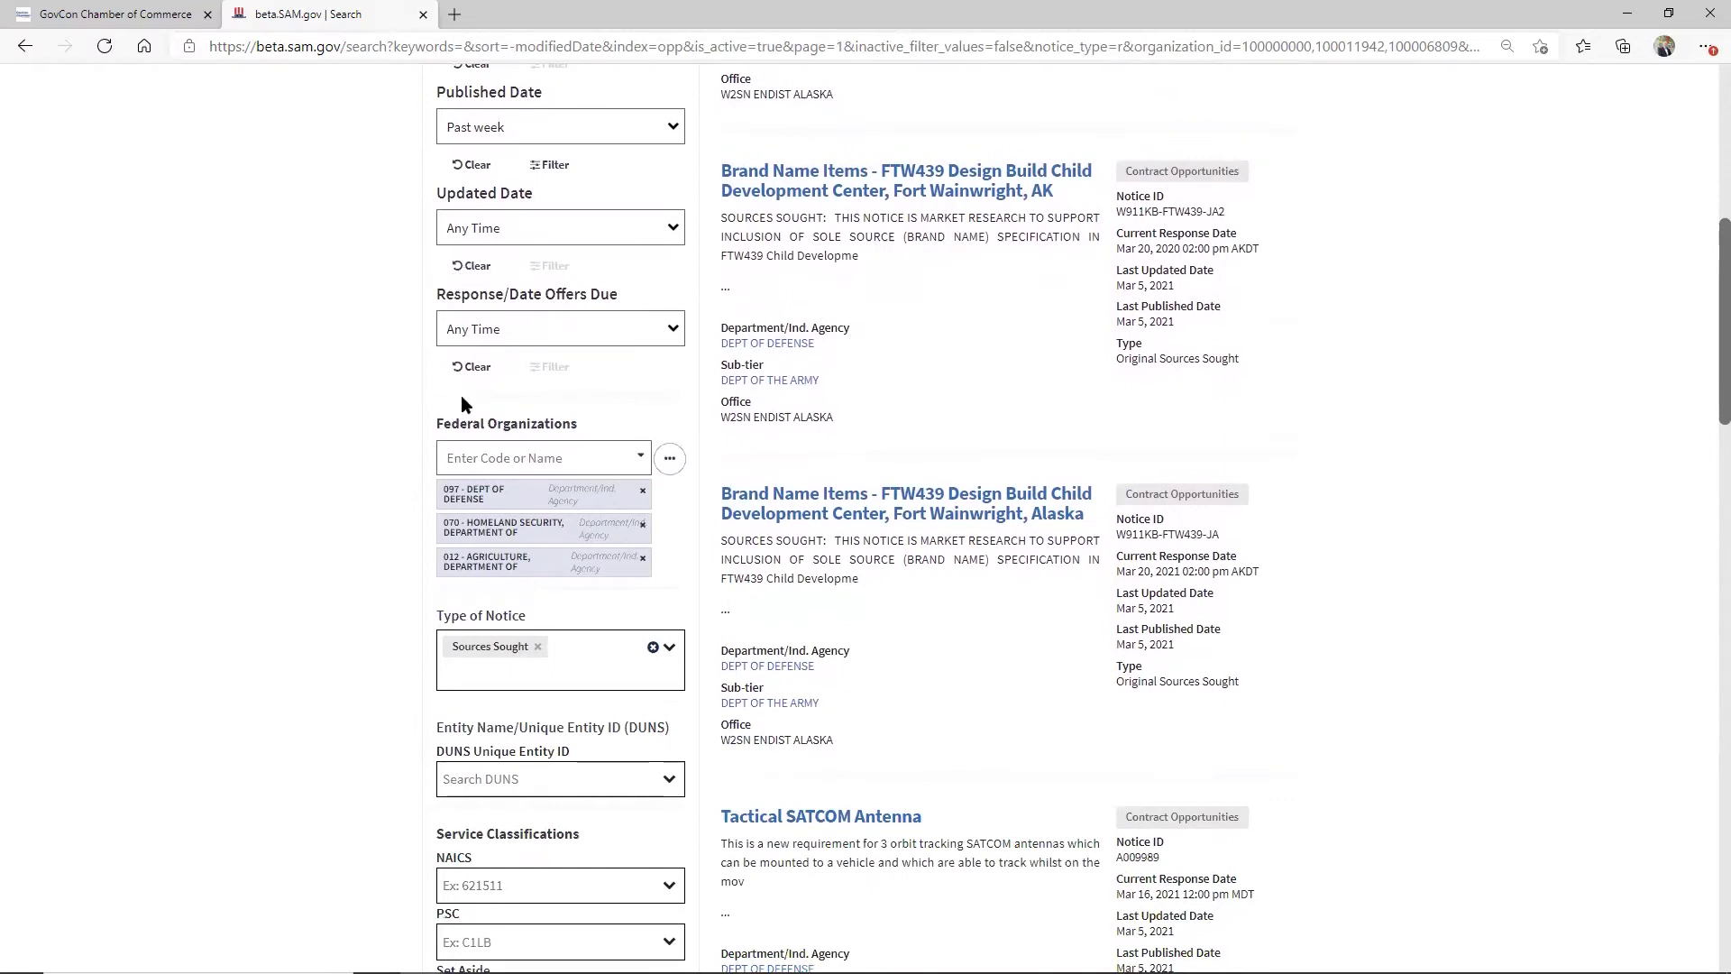
{"action": "scroll", "coordinate": [365, 592], "scroll_direction": "down", "scroll_amount": 2}
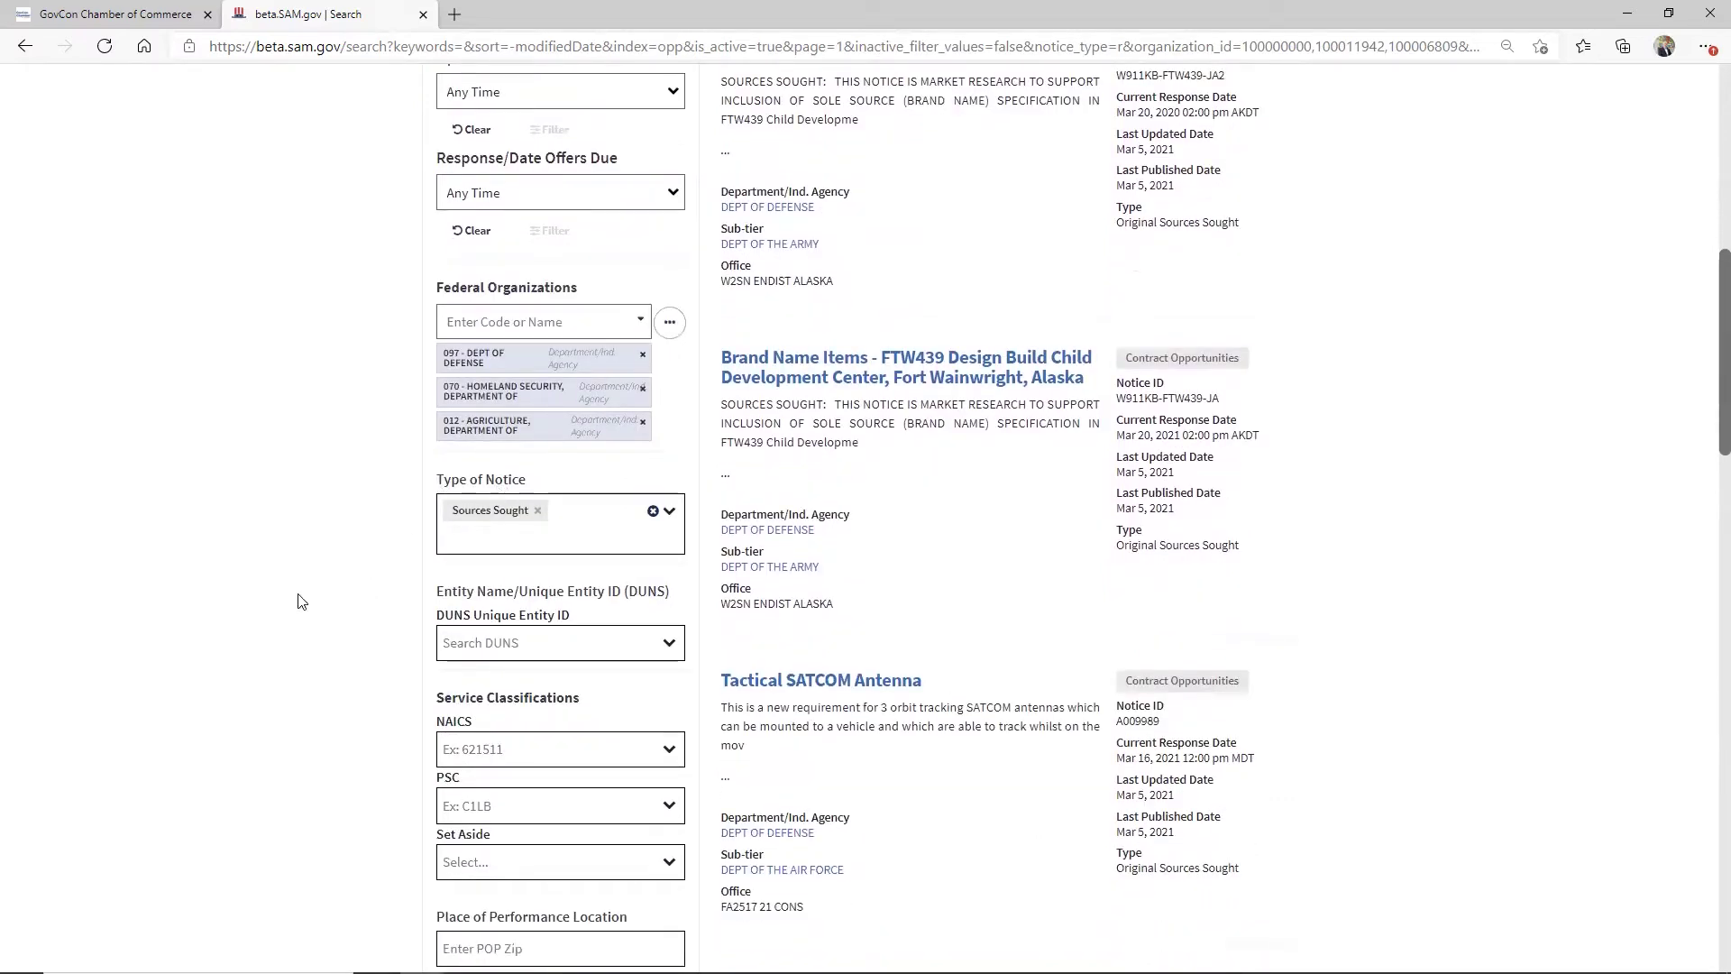
{"action": "scroll", "coordinate": [302, 599], "scroll_direction": "down", "scroll_amount": 2}
{"action": "scroll", "coordinate": [302, 601], "scroll_direction": "down", "scroll_amount": 2}
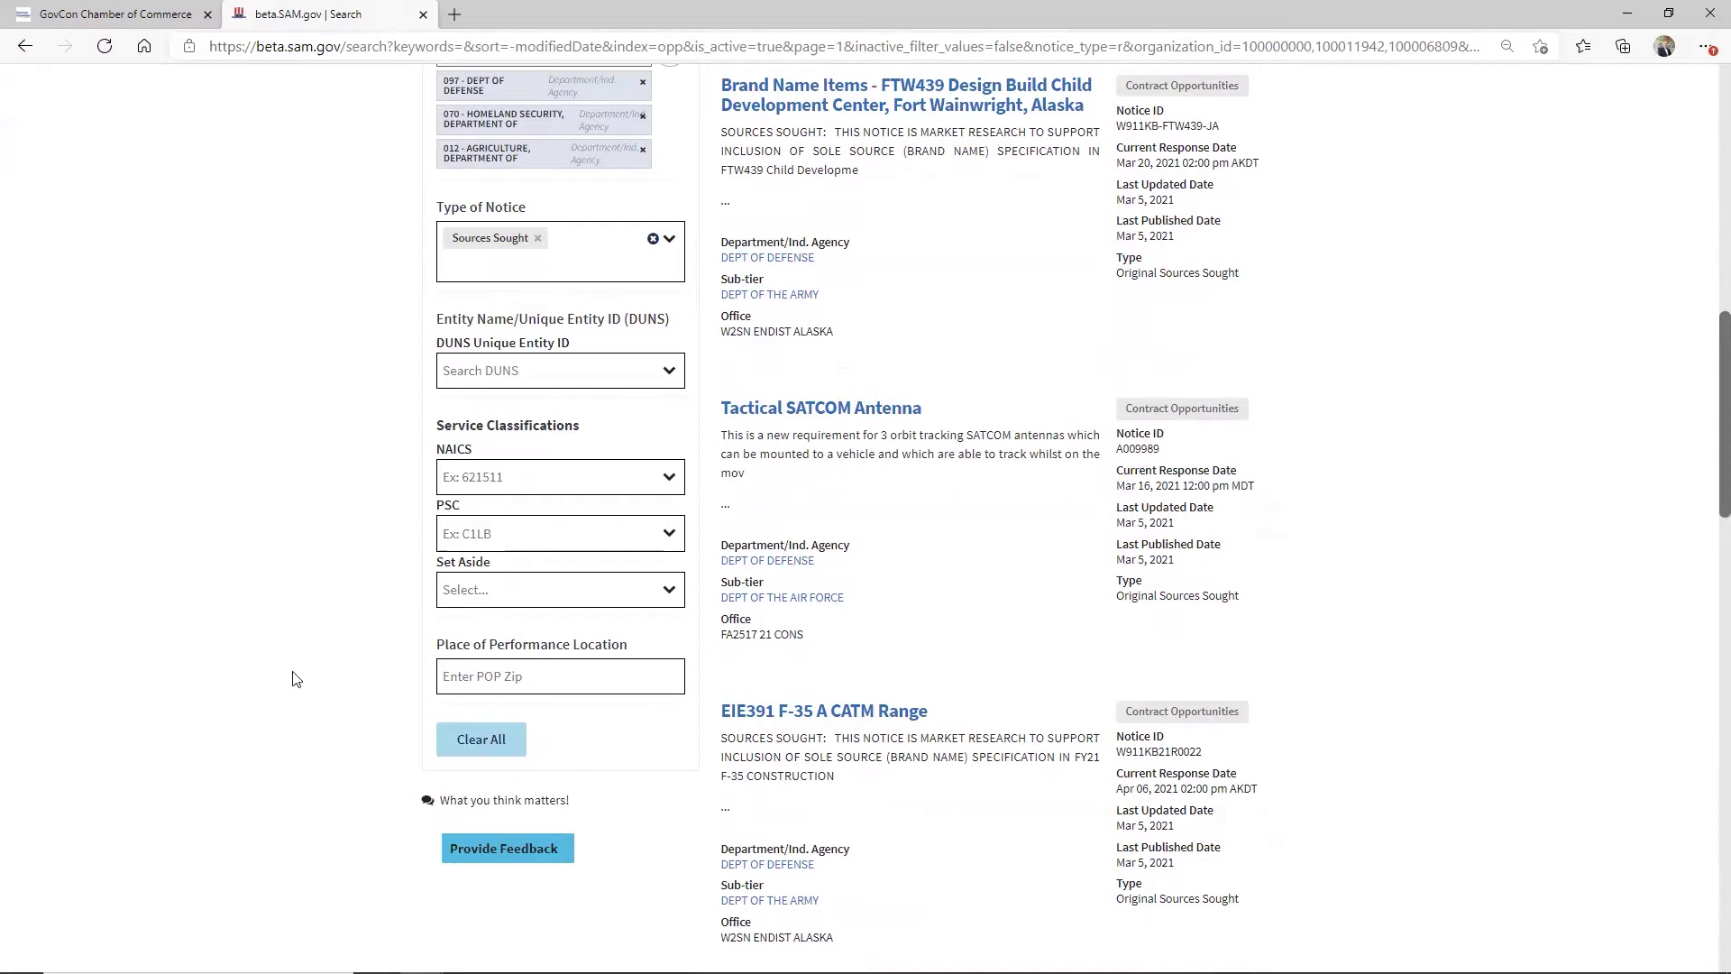
{"action": "scroll", "coordinate": [270, 672], "scroll_direction": "up", "scroll_amount": 5}
{"action": "scroll", "coordinate": [271, 668], "scroll_direction": "up", "scroll_amount": 4}
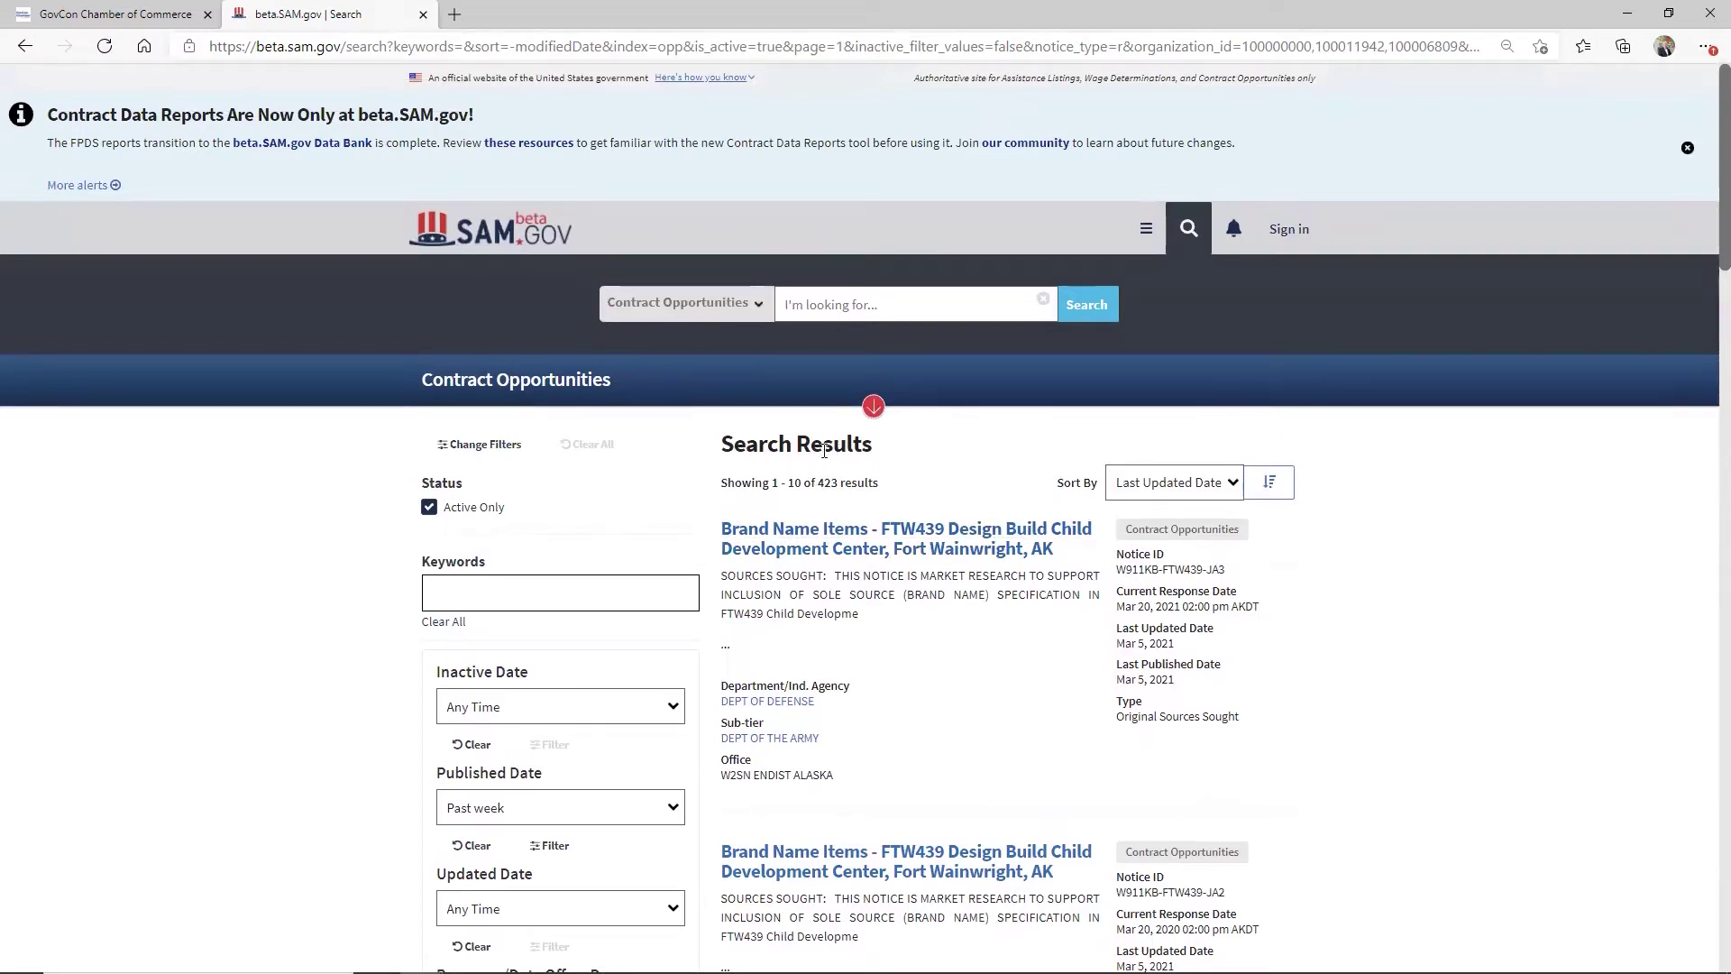
{"action": "left_click", "coordinate": [1299, 231]}
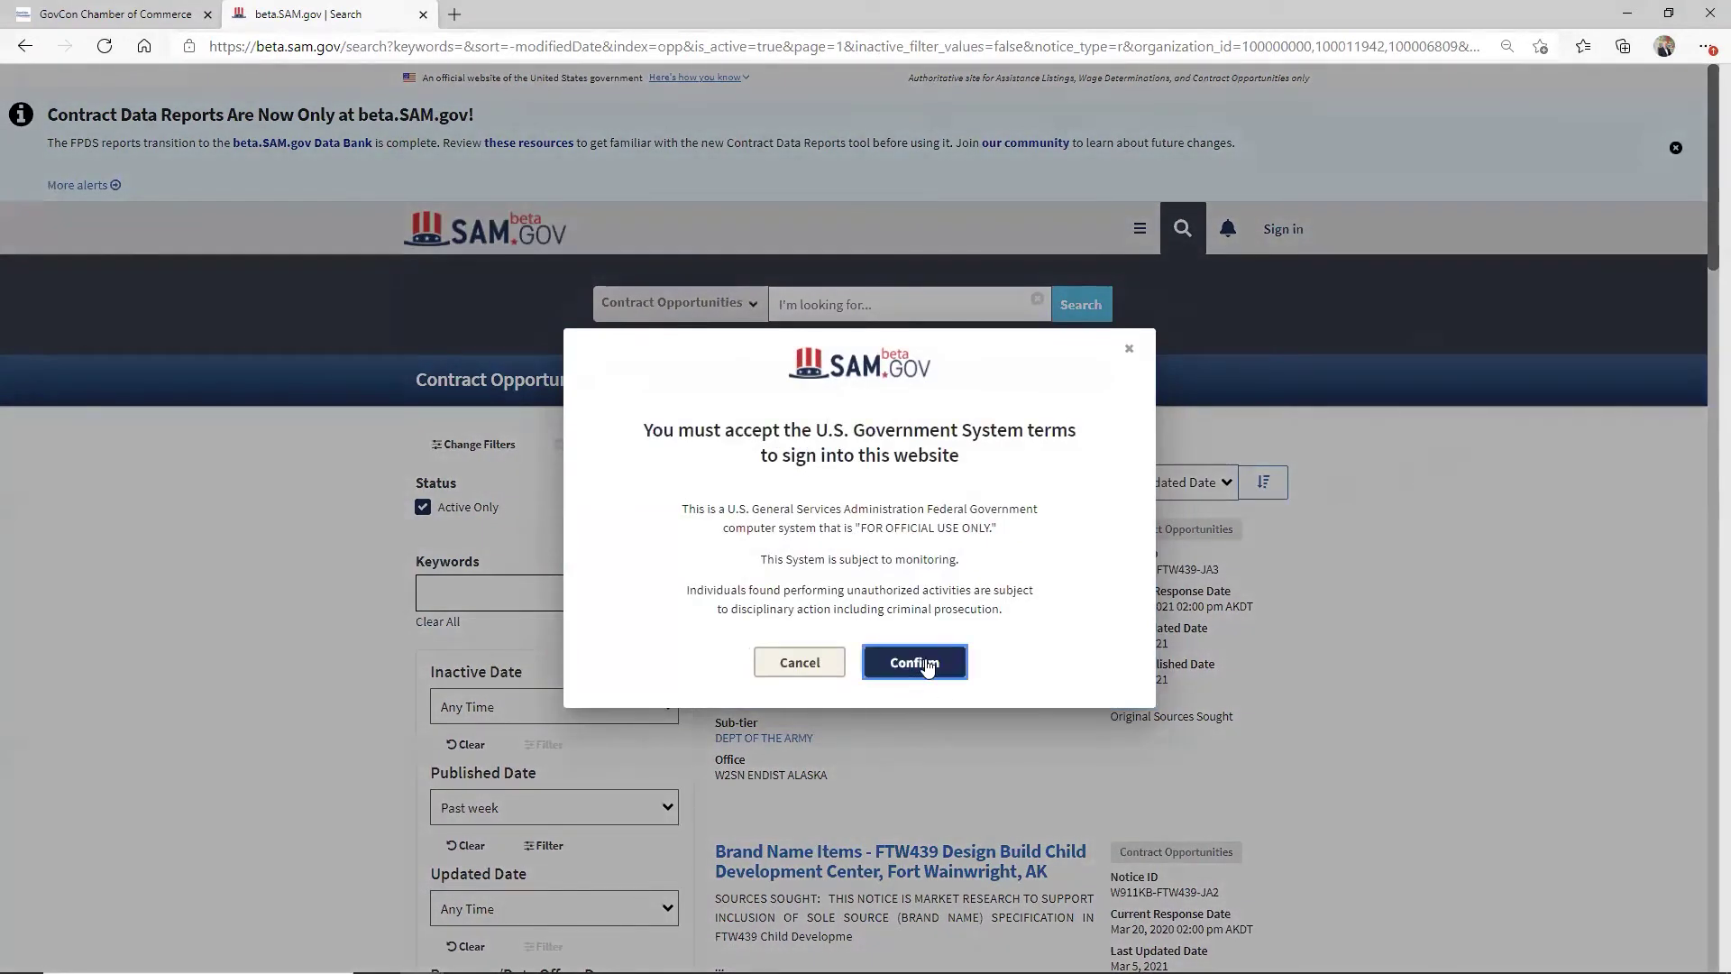
Accept the government terms and sign in with the saved login.gov credentials.
{"action": "left_click", "coordinate": [924, 662]}
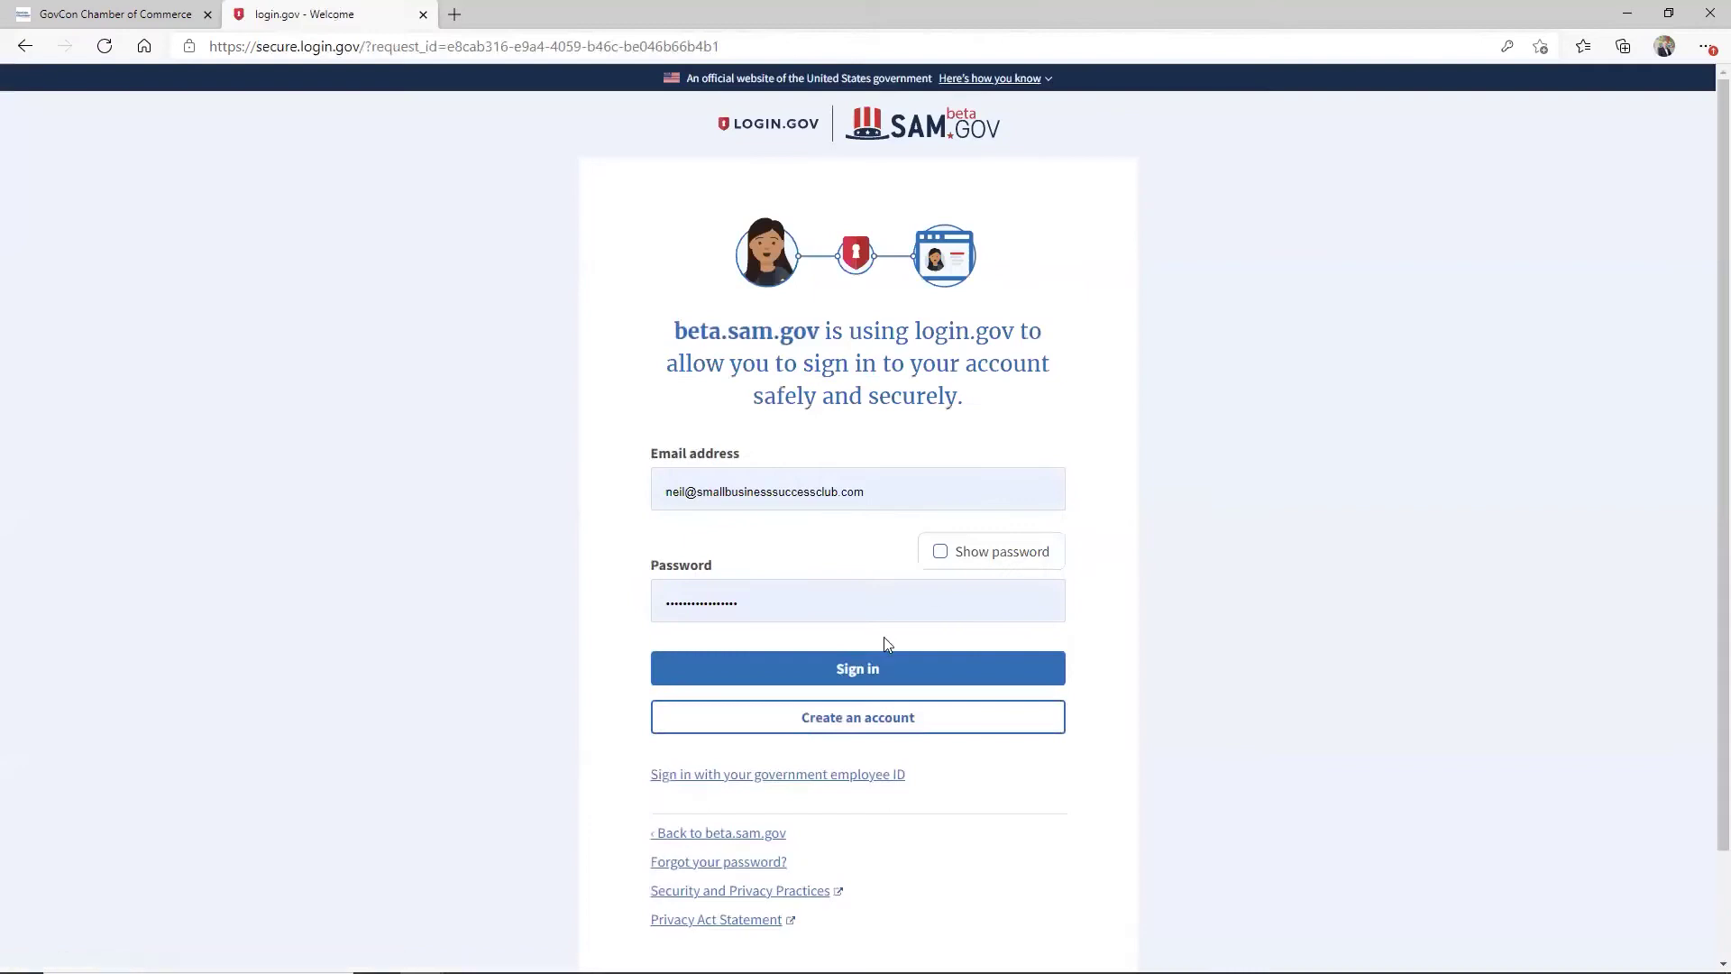
{"action": "left_click", "coordinate": [883, 672]}
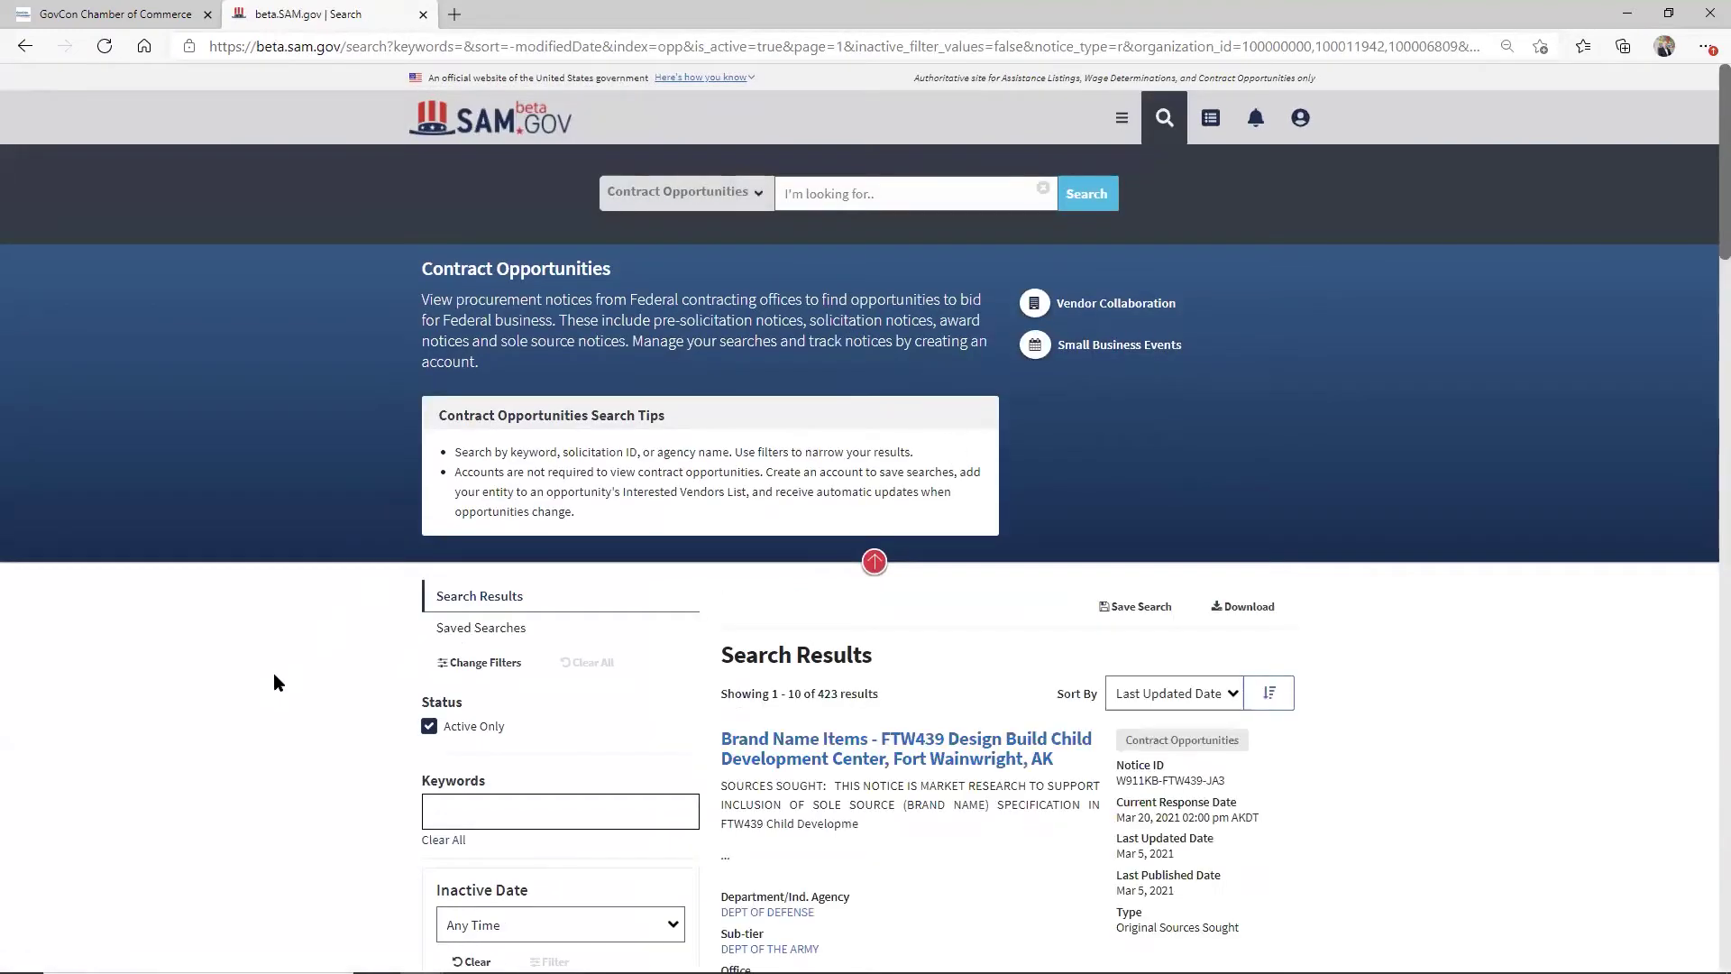
{"action": "scroll", "coordinate": [274, 676], "scroll_direction": "down", "scroll_amount": 2}
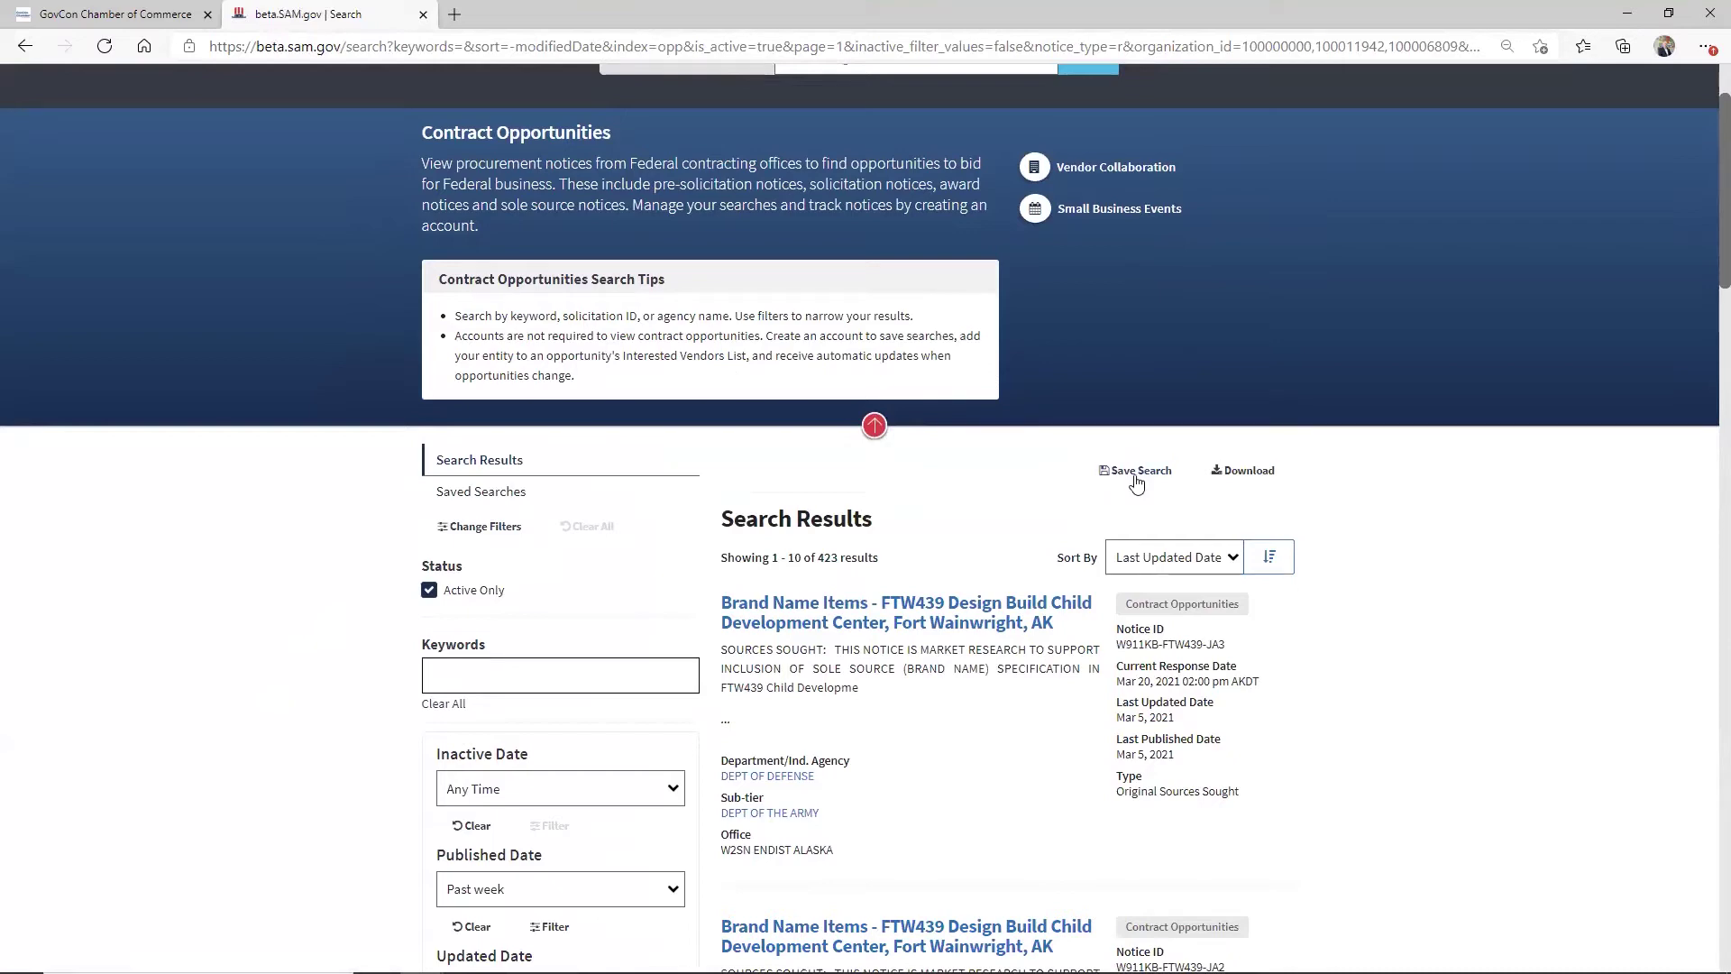
{"action": "scroll", "coordinate": [1136, 484], "scroll_direction": "up", "scroll_amount": 5, "text": "ctrl"}
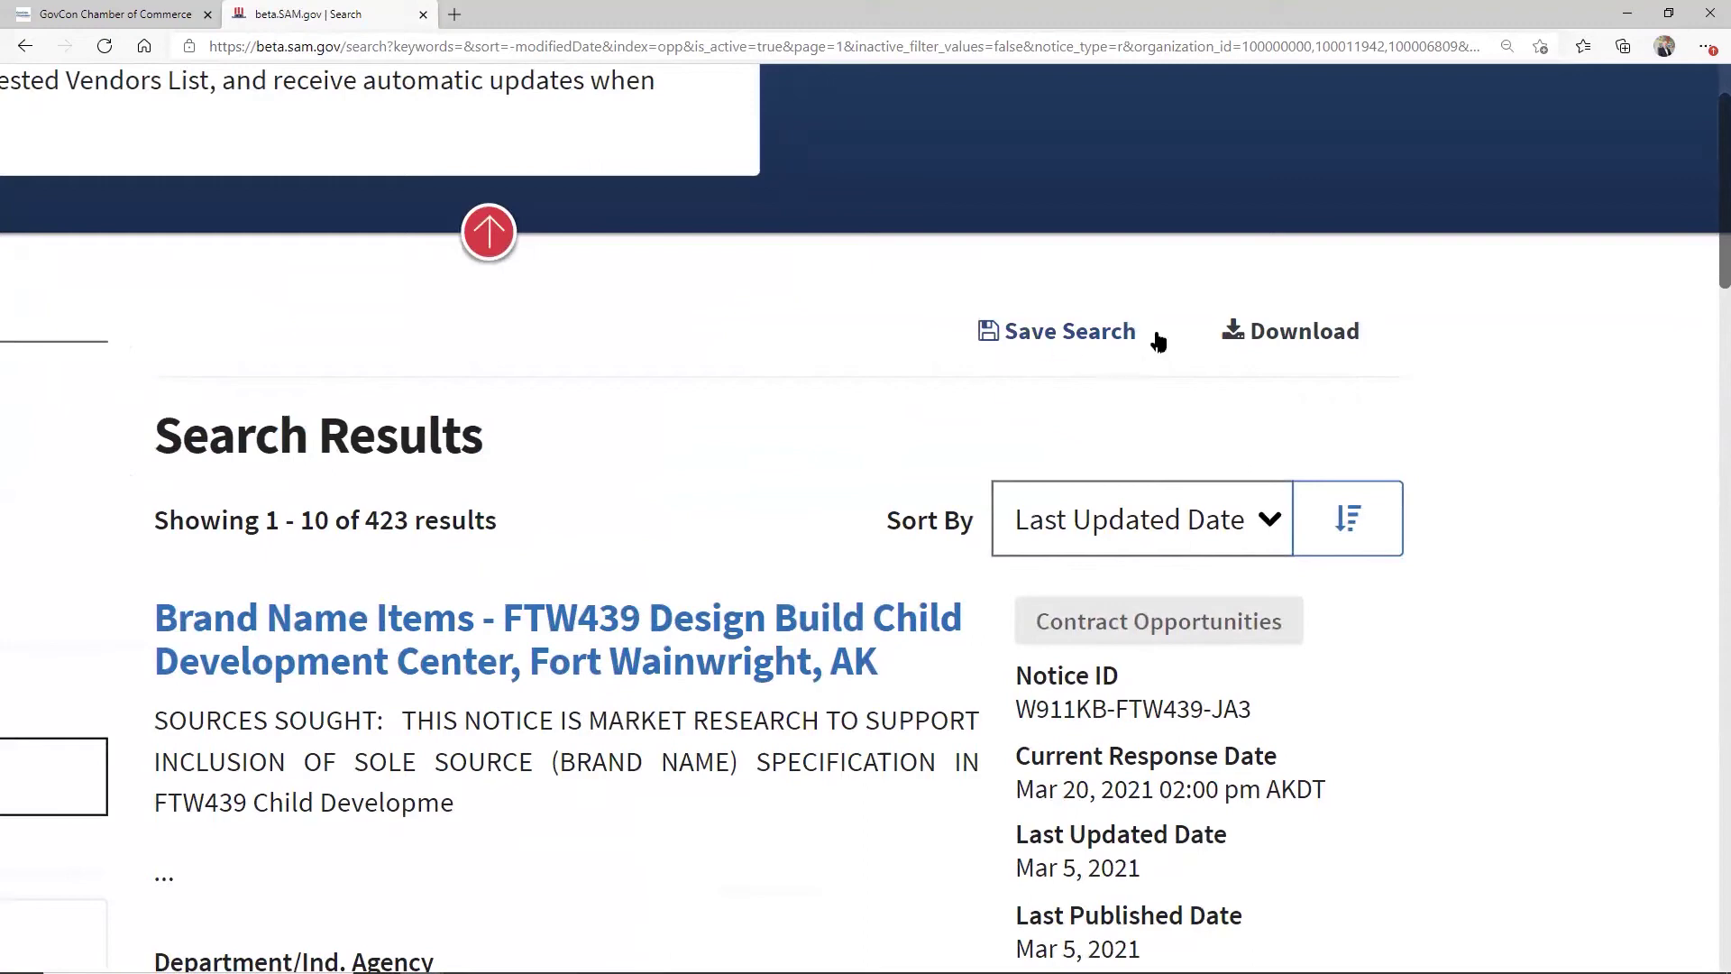
{"action": "left_click", "coordinate": [1085, 338]}
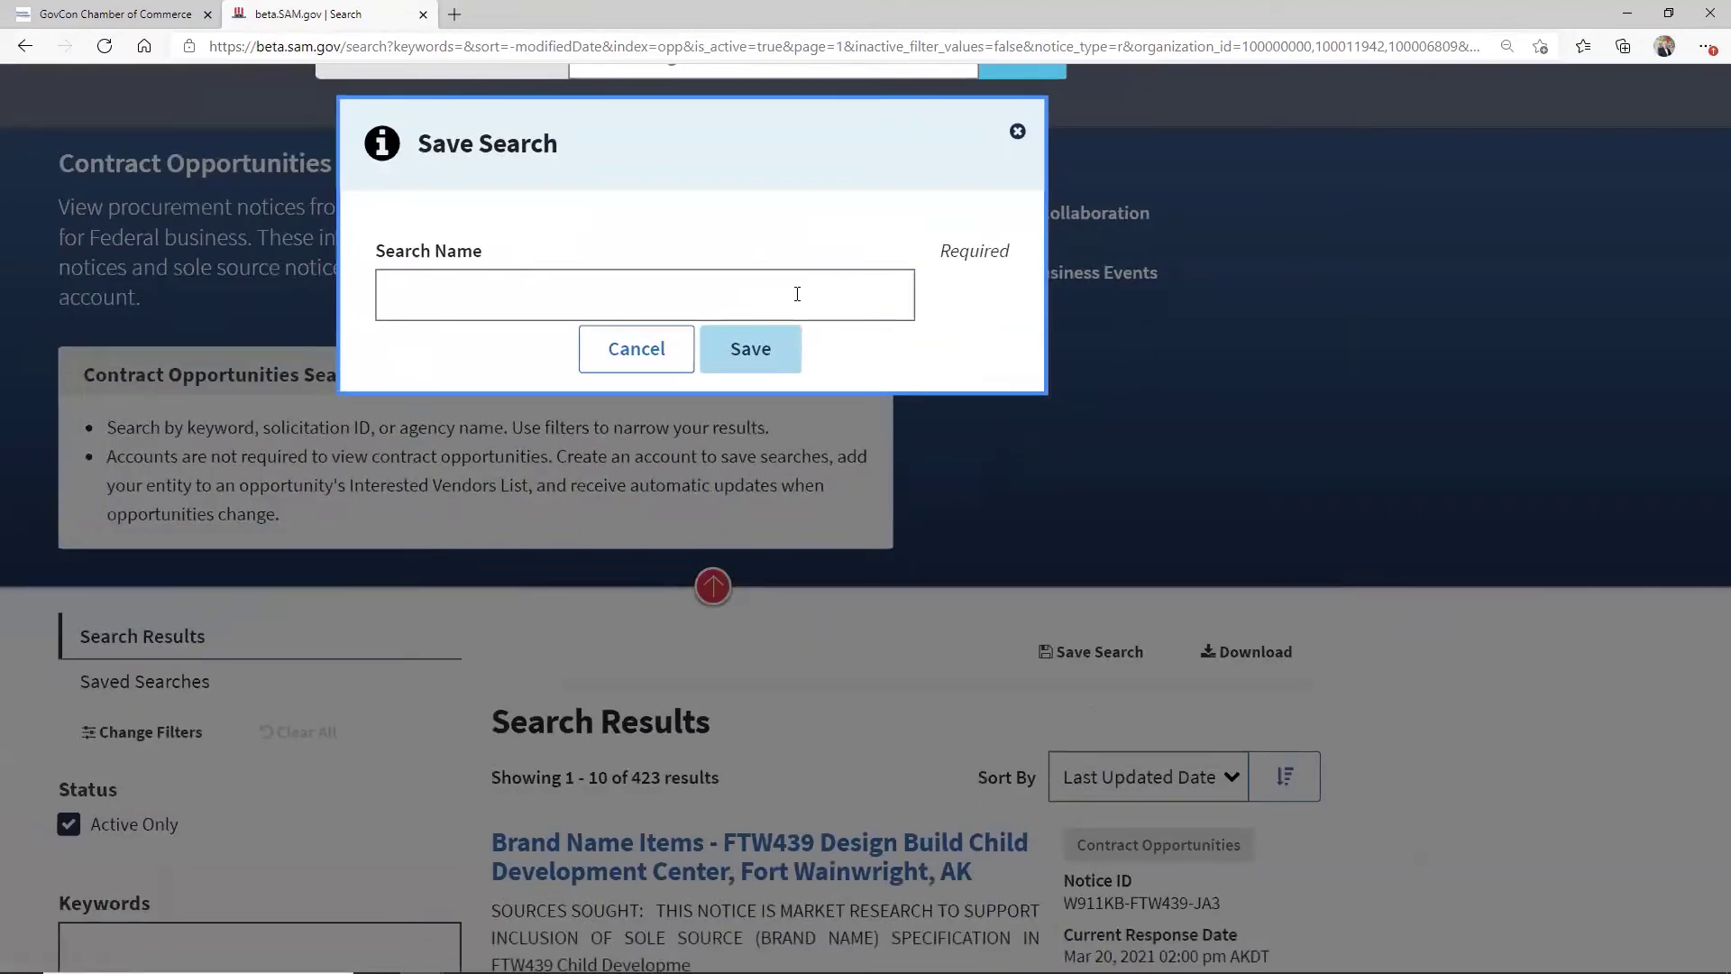
Enter 'Video Demo' as the search name and save it.
{"action": "left_click", "coordinate": [797, 293]}
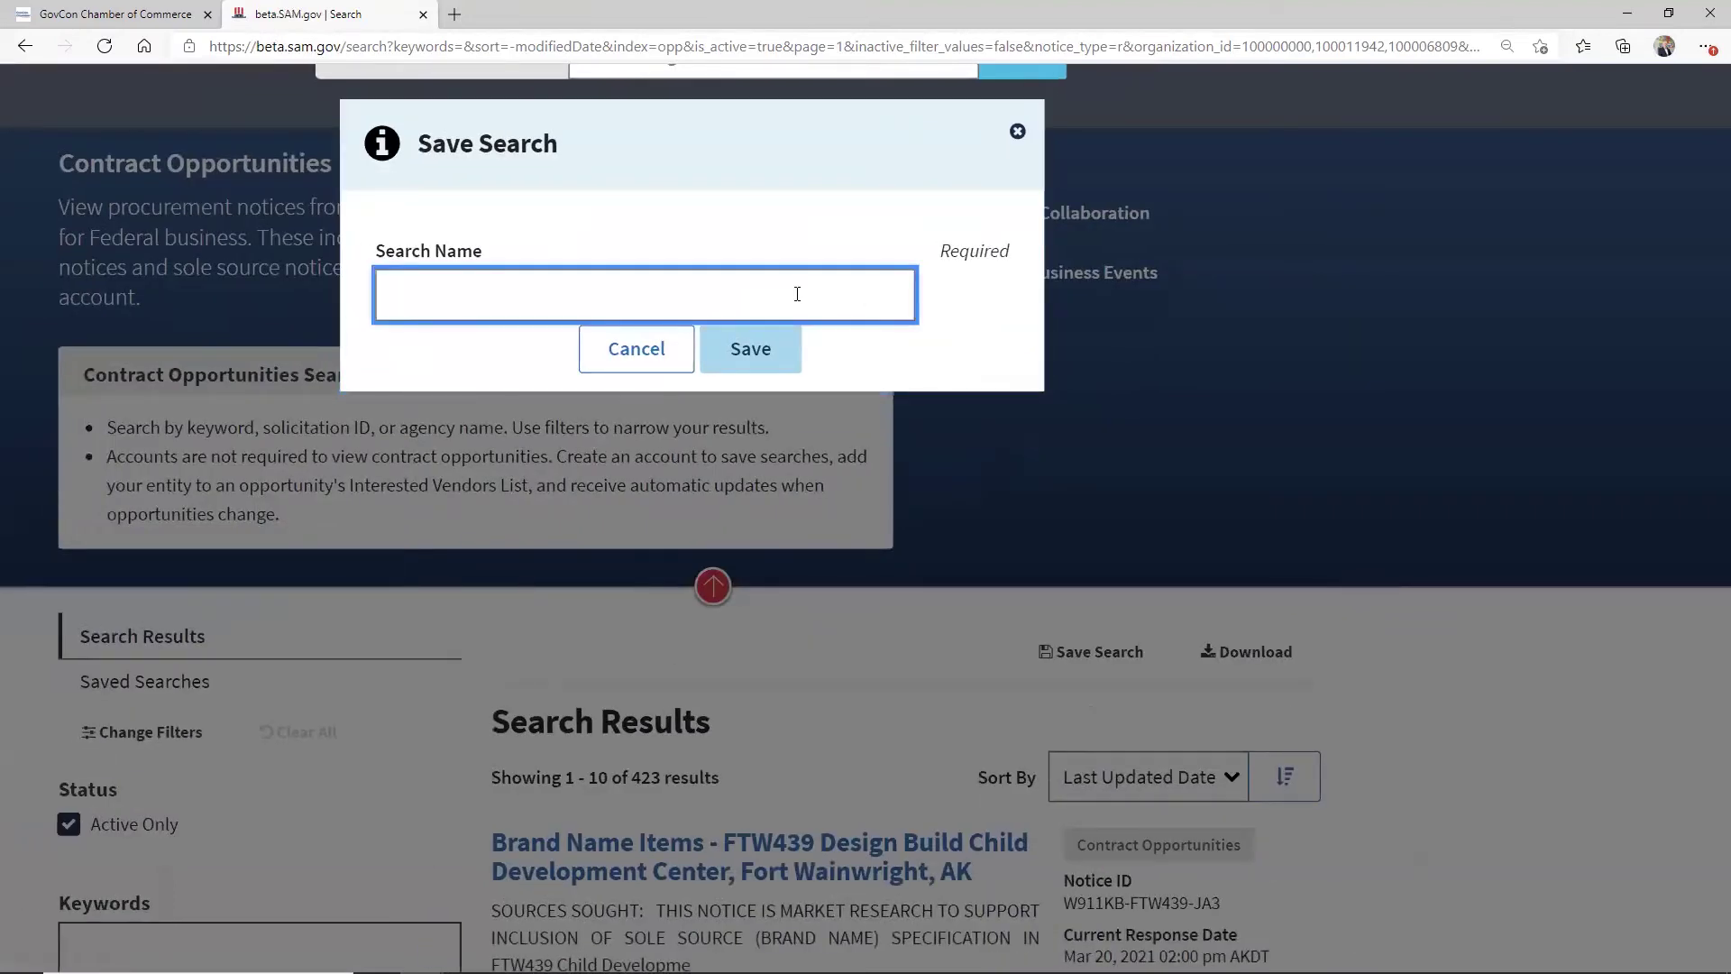
{"action": "type", "text": "Video Demo"}
{"action": "left_click", "coordinate": [751, 350]}
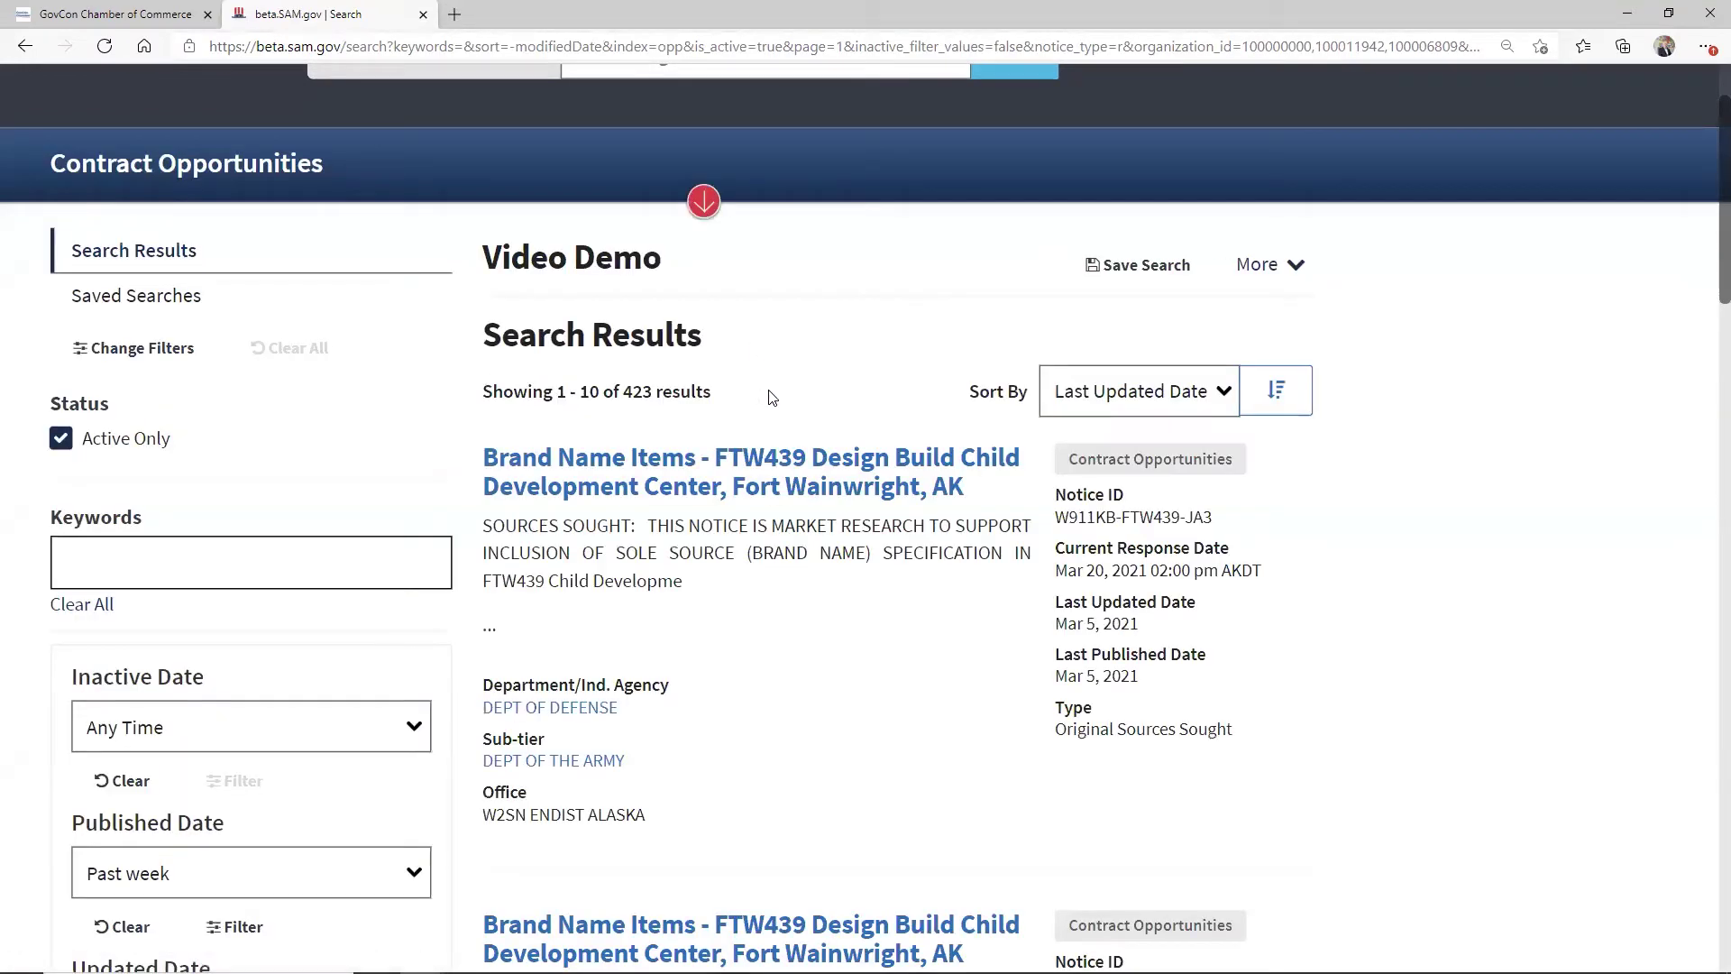
{"action": "scroll", "coordinate": [1472, 494], "scroll_direction": "up", "scroll_amount": 3}
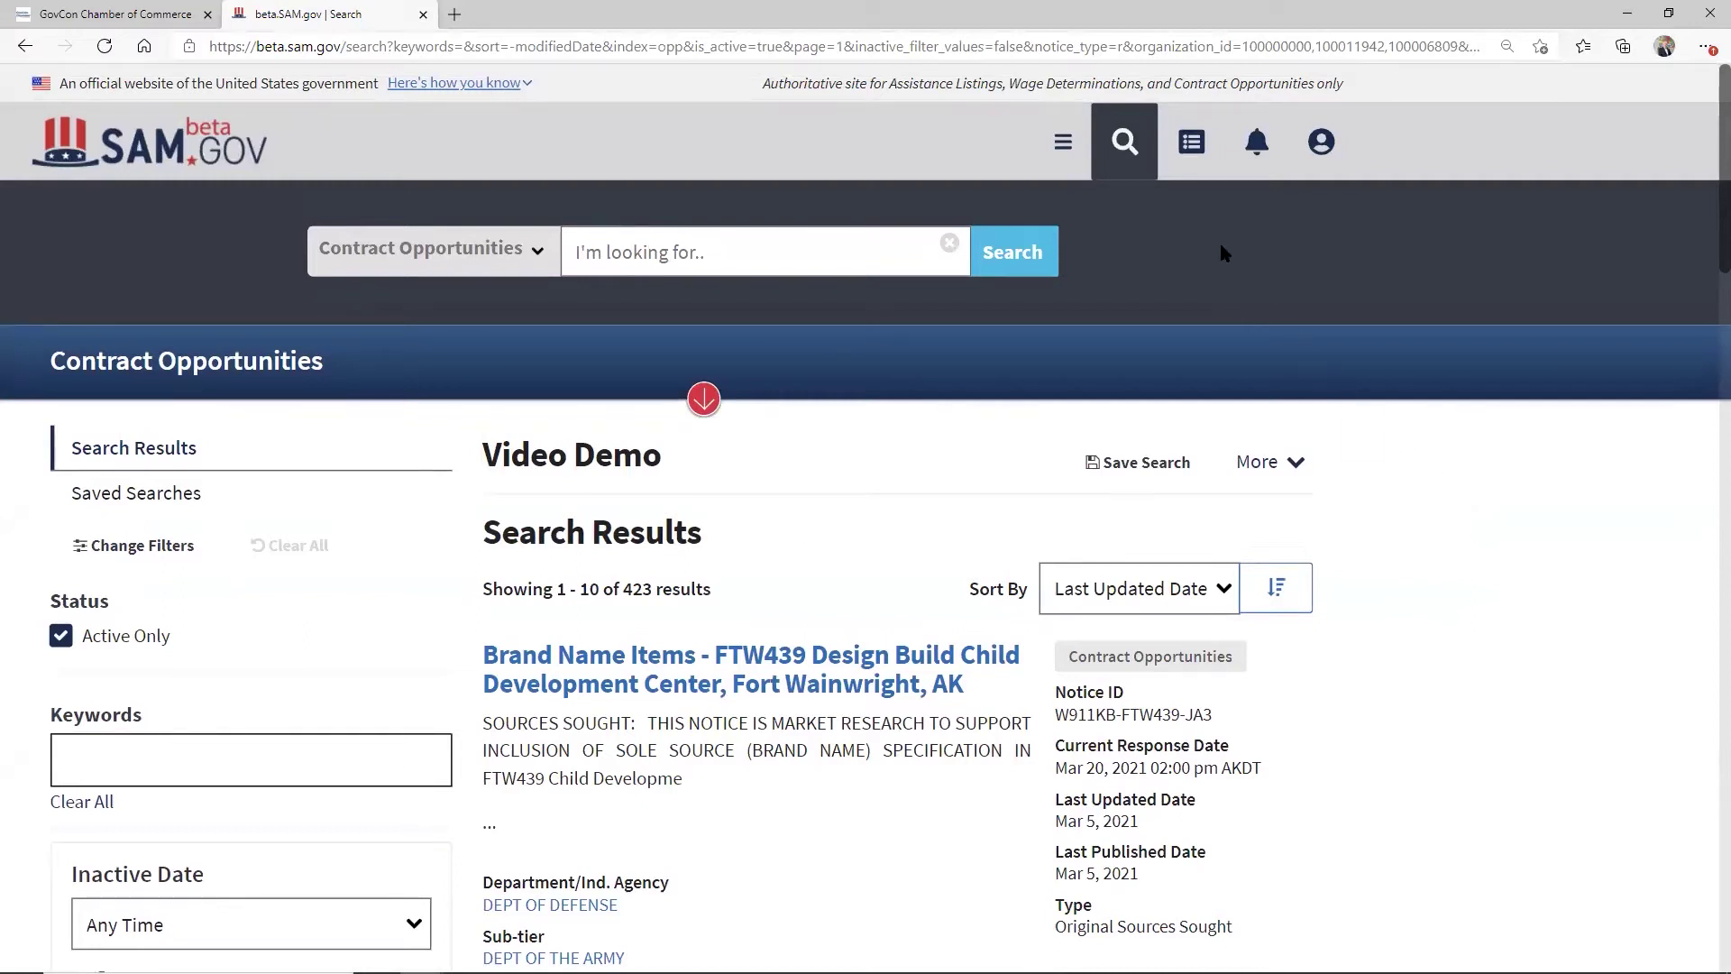
Go to the account Workspace through the header's main navigation menu.
{"action": "left_click", "coordinate": [1190, 149]}
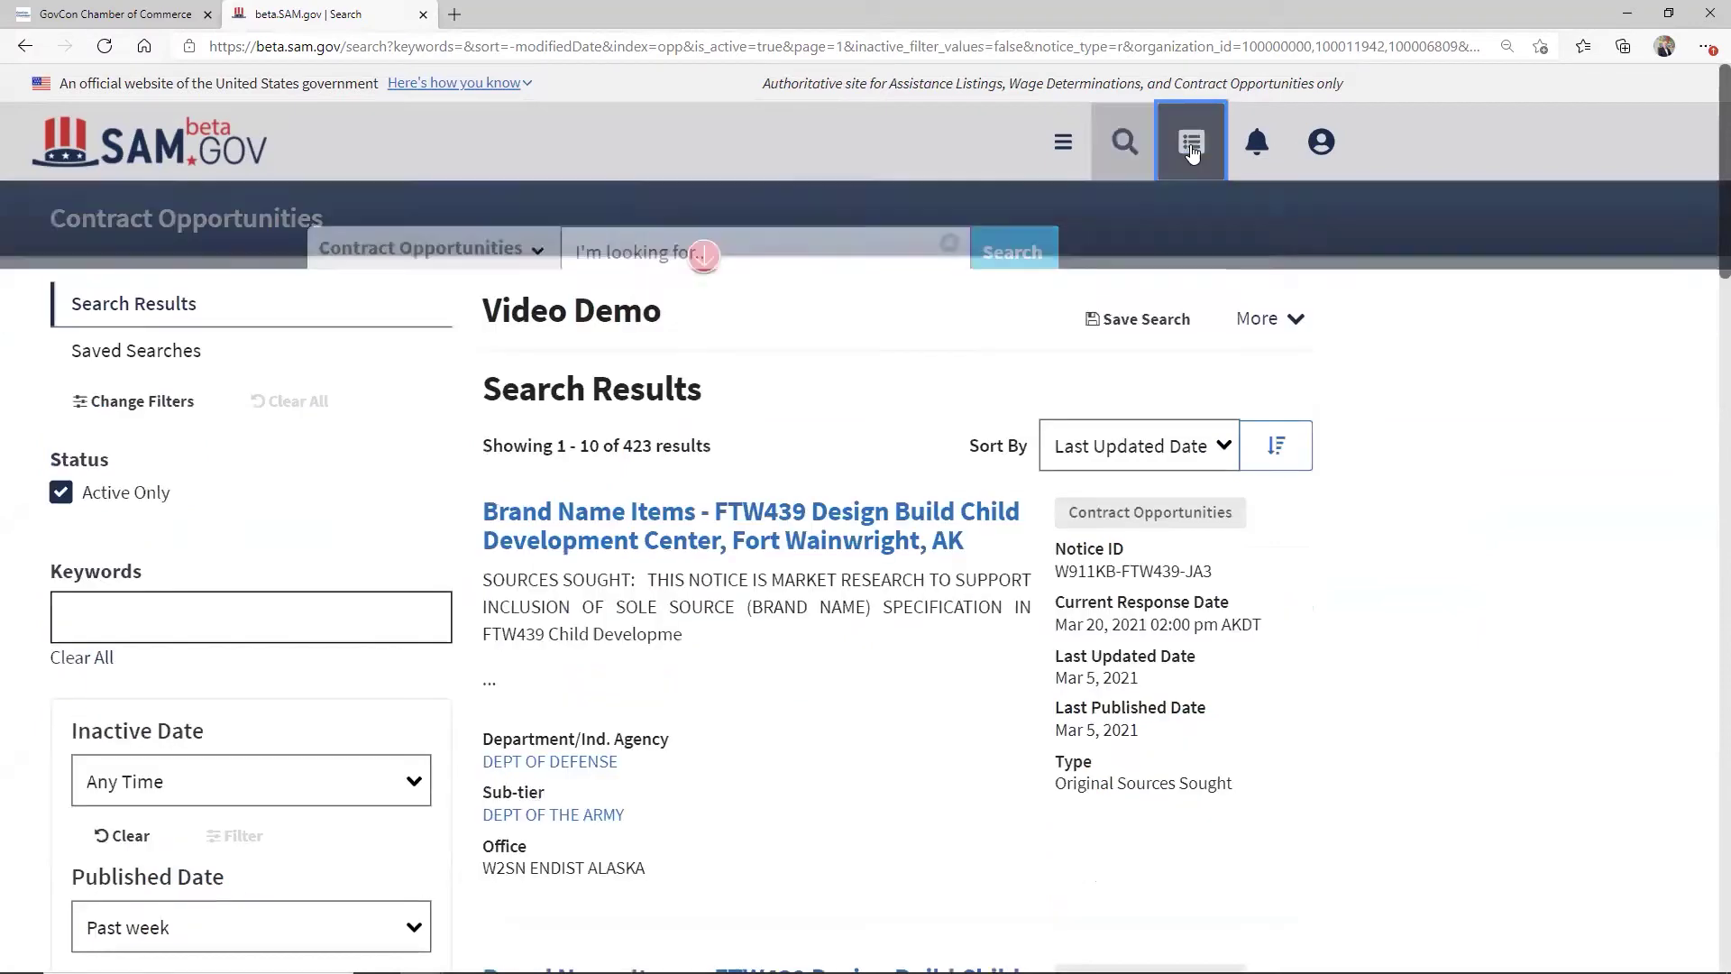
{"action": "left_click", "coordinate": [1497, 316]}
{"action": "left_click", "coordinate": [1063, 142]}
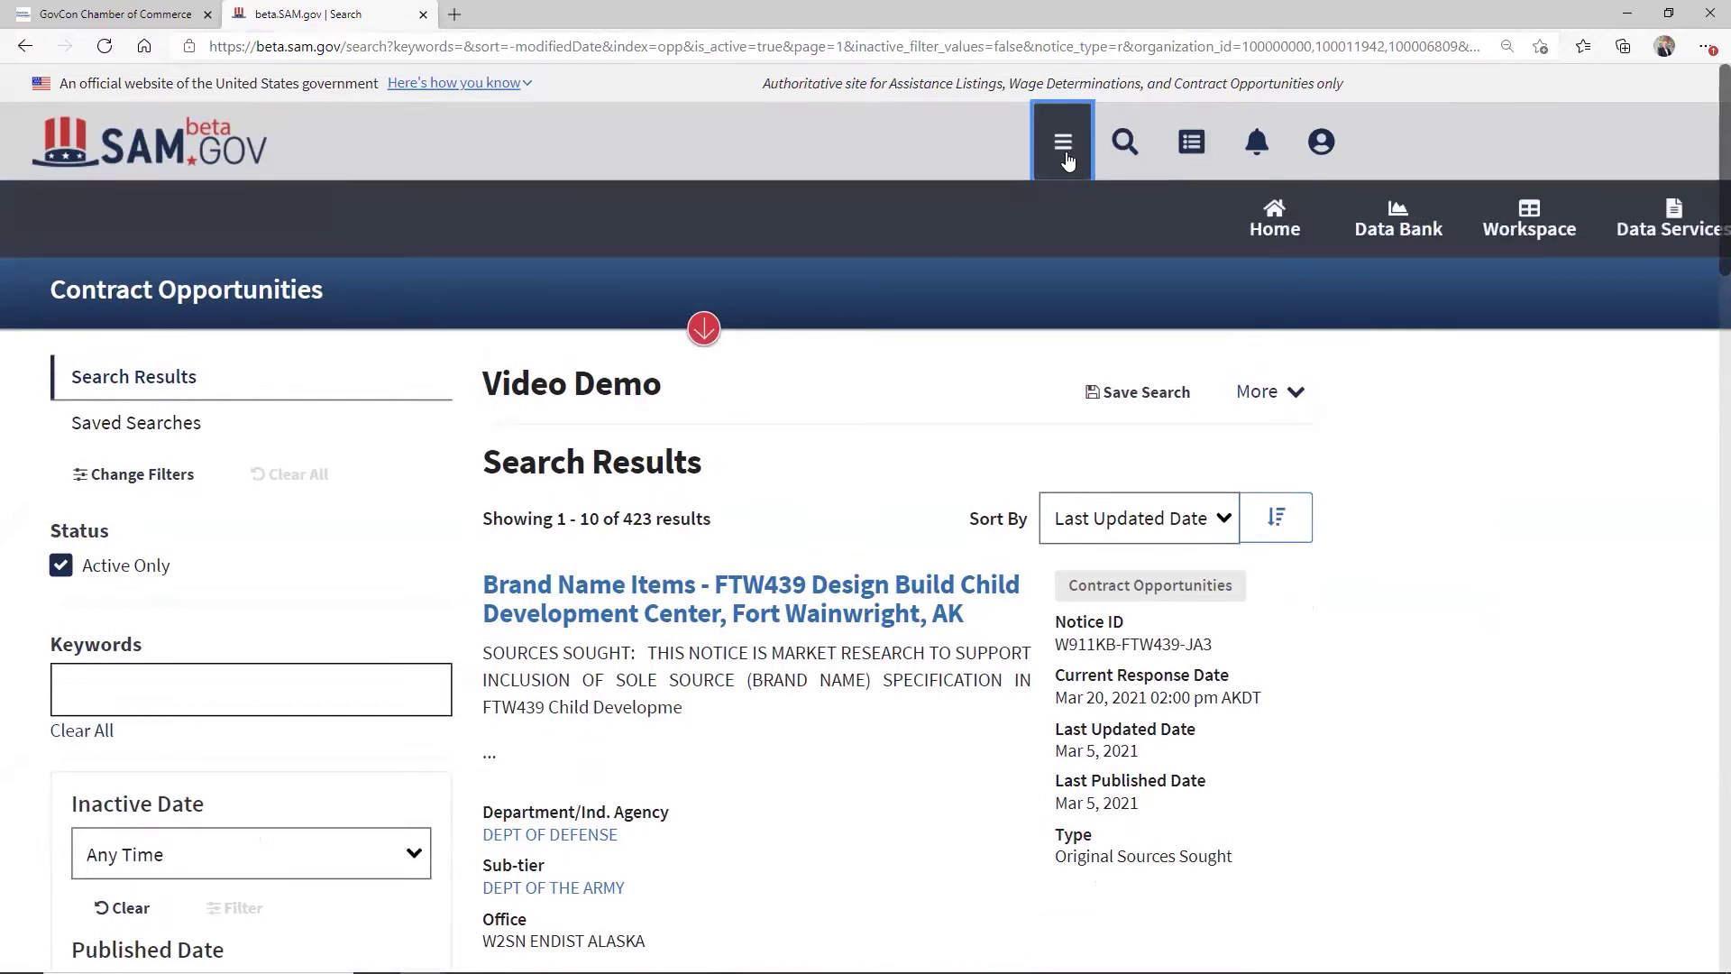
{"action": "left_click", "coordinate": [1543, 230]}
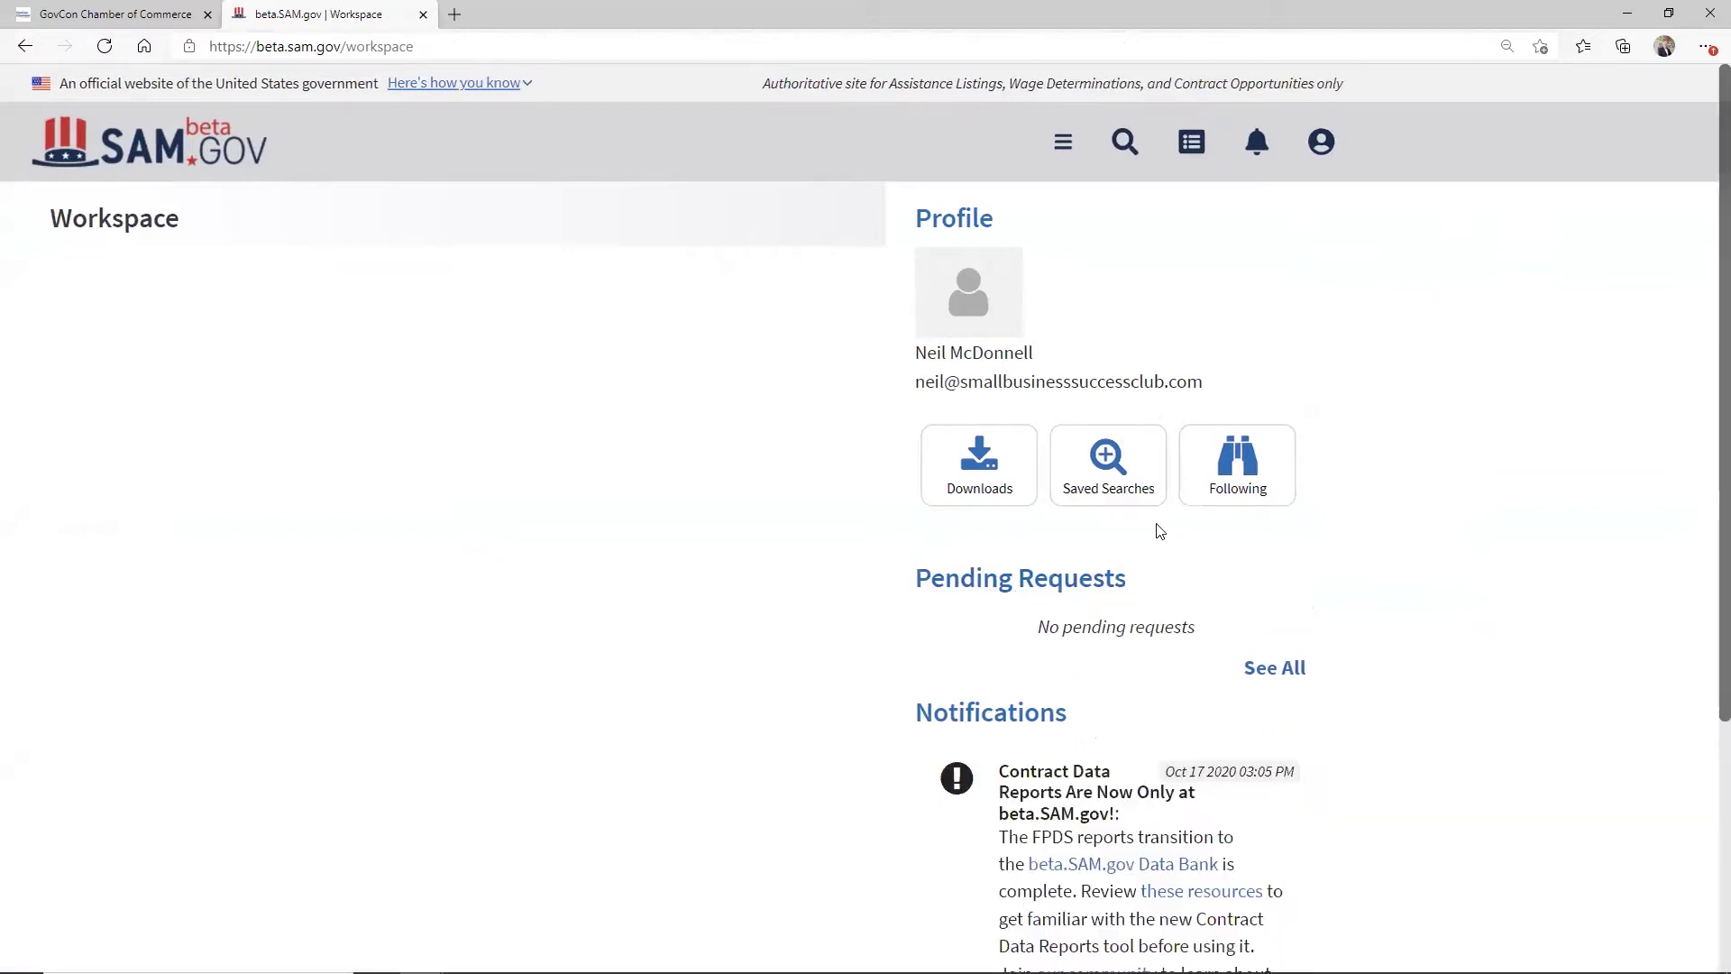
{"action": "left_click", "coordinate": [1118, 493]}
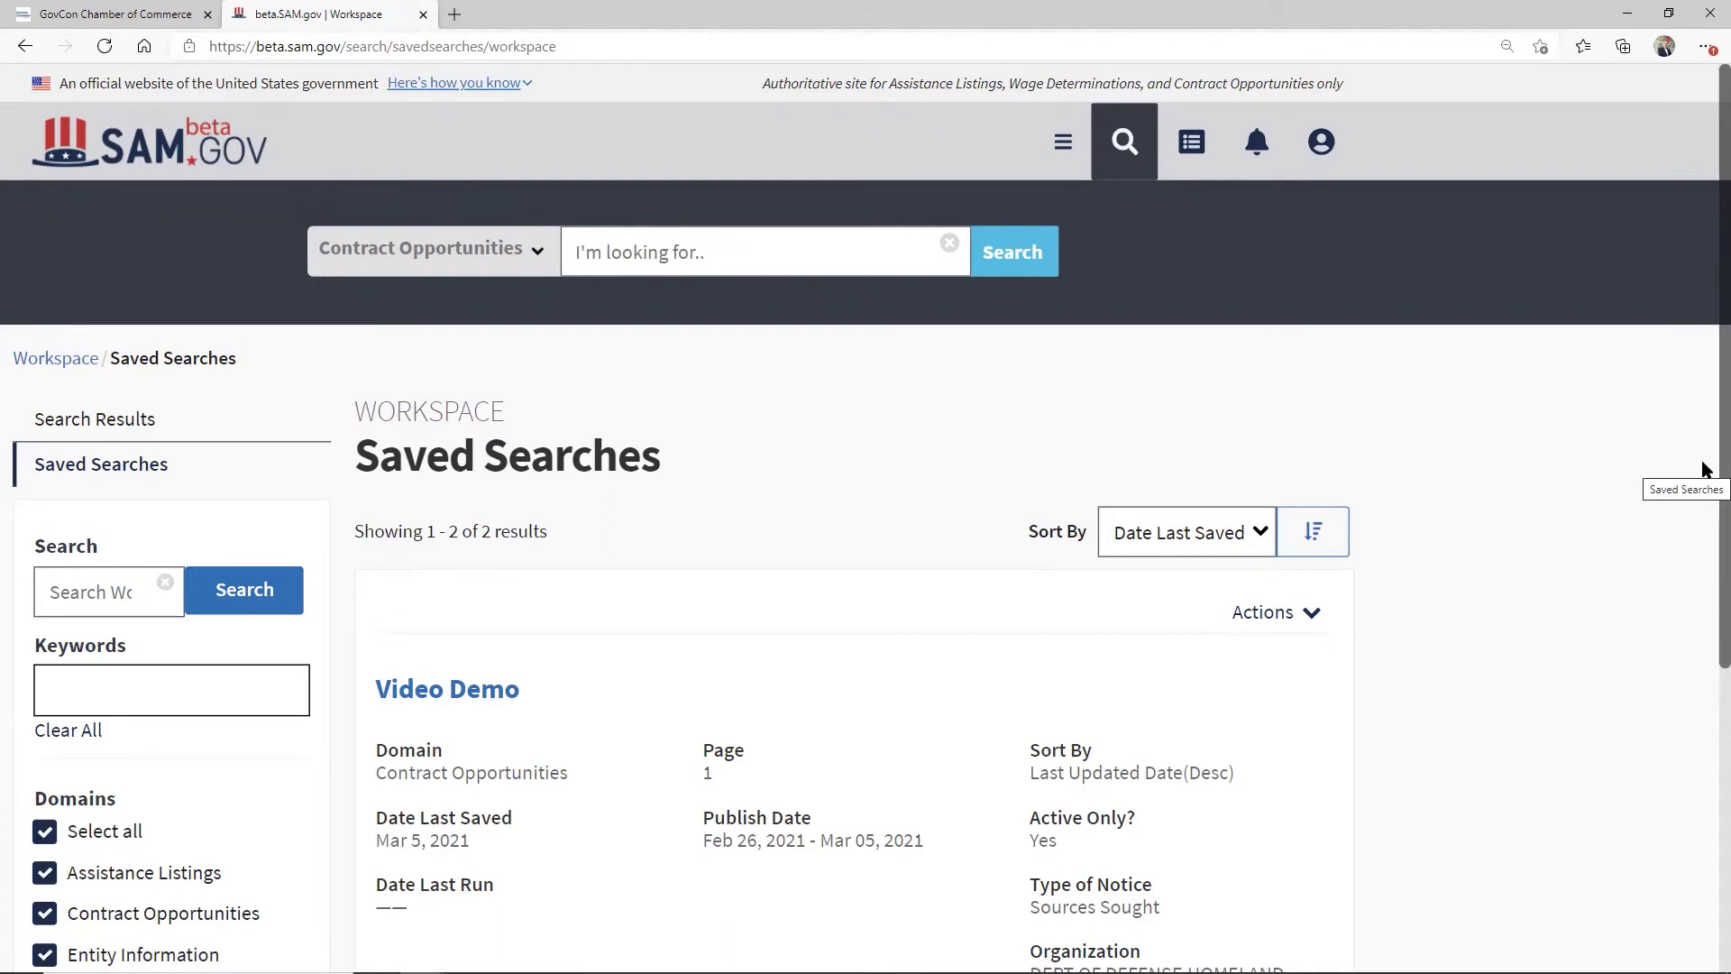
Show the action options for the Video Demo saved search.
{"action": "scroll", "coordinate": [1654, 505], "scroll_direction": "down", "scroll_amount": 2}
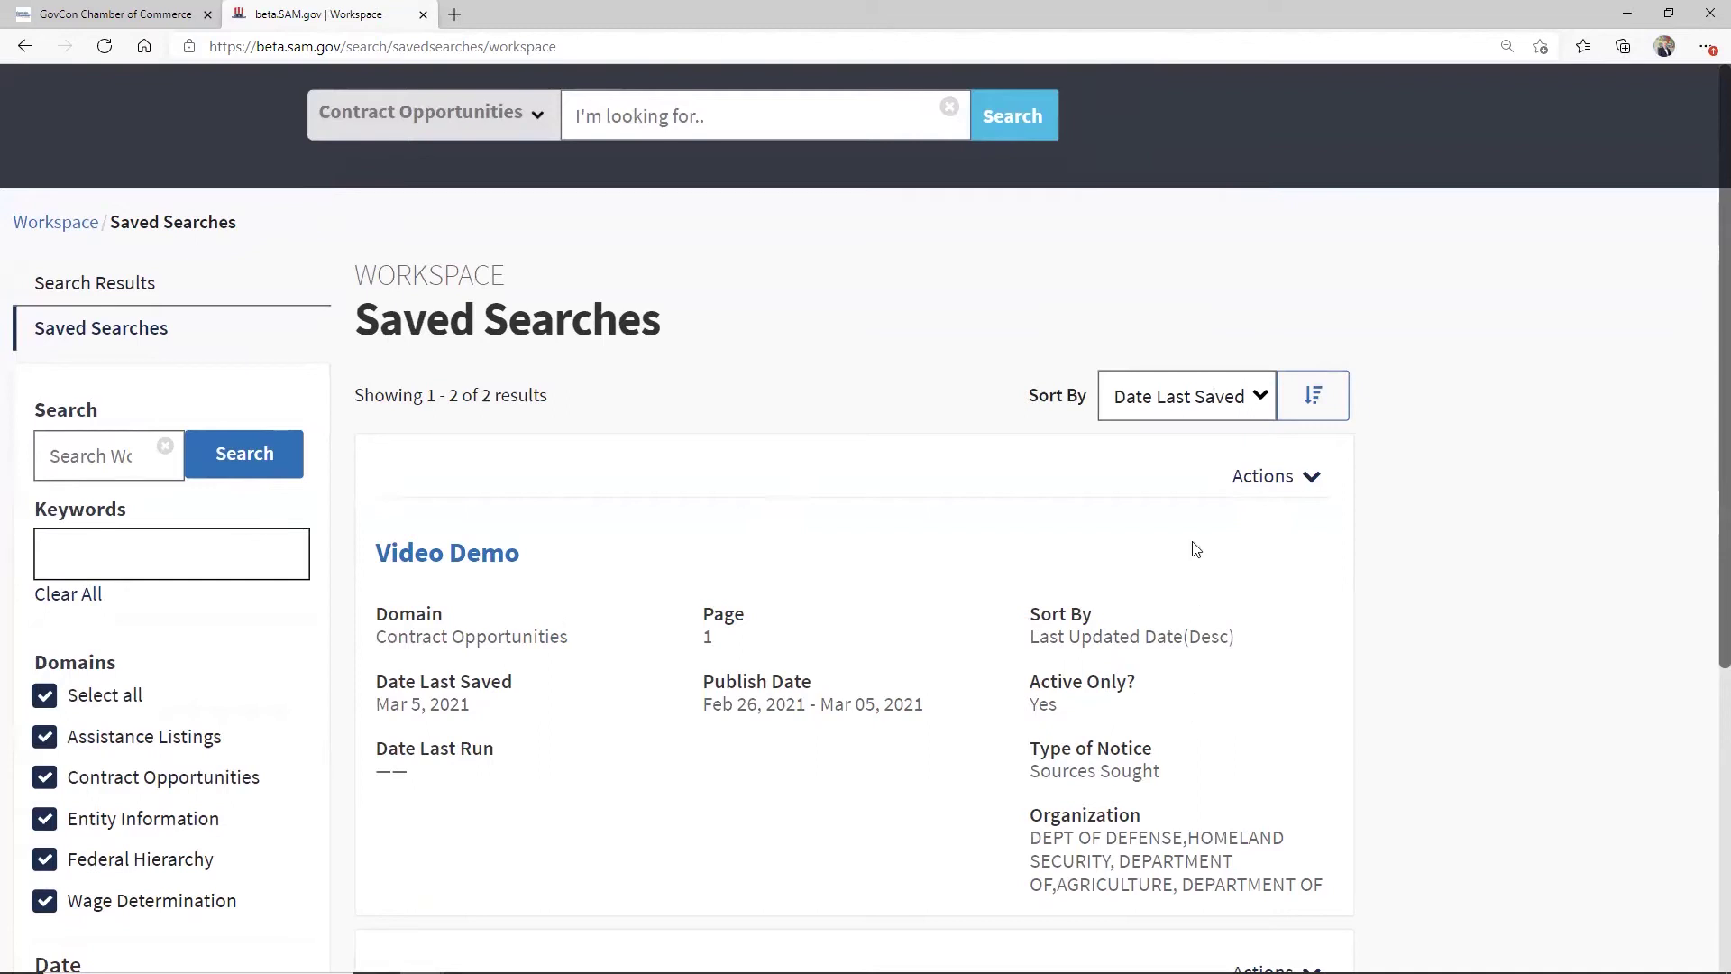
{"action": "left_click", "coordinate": [1312, 487]}
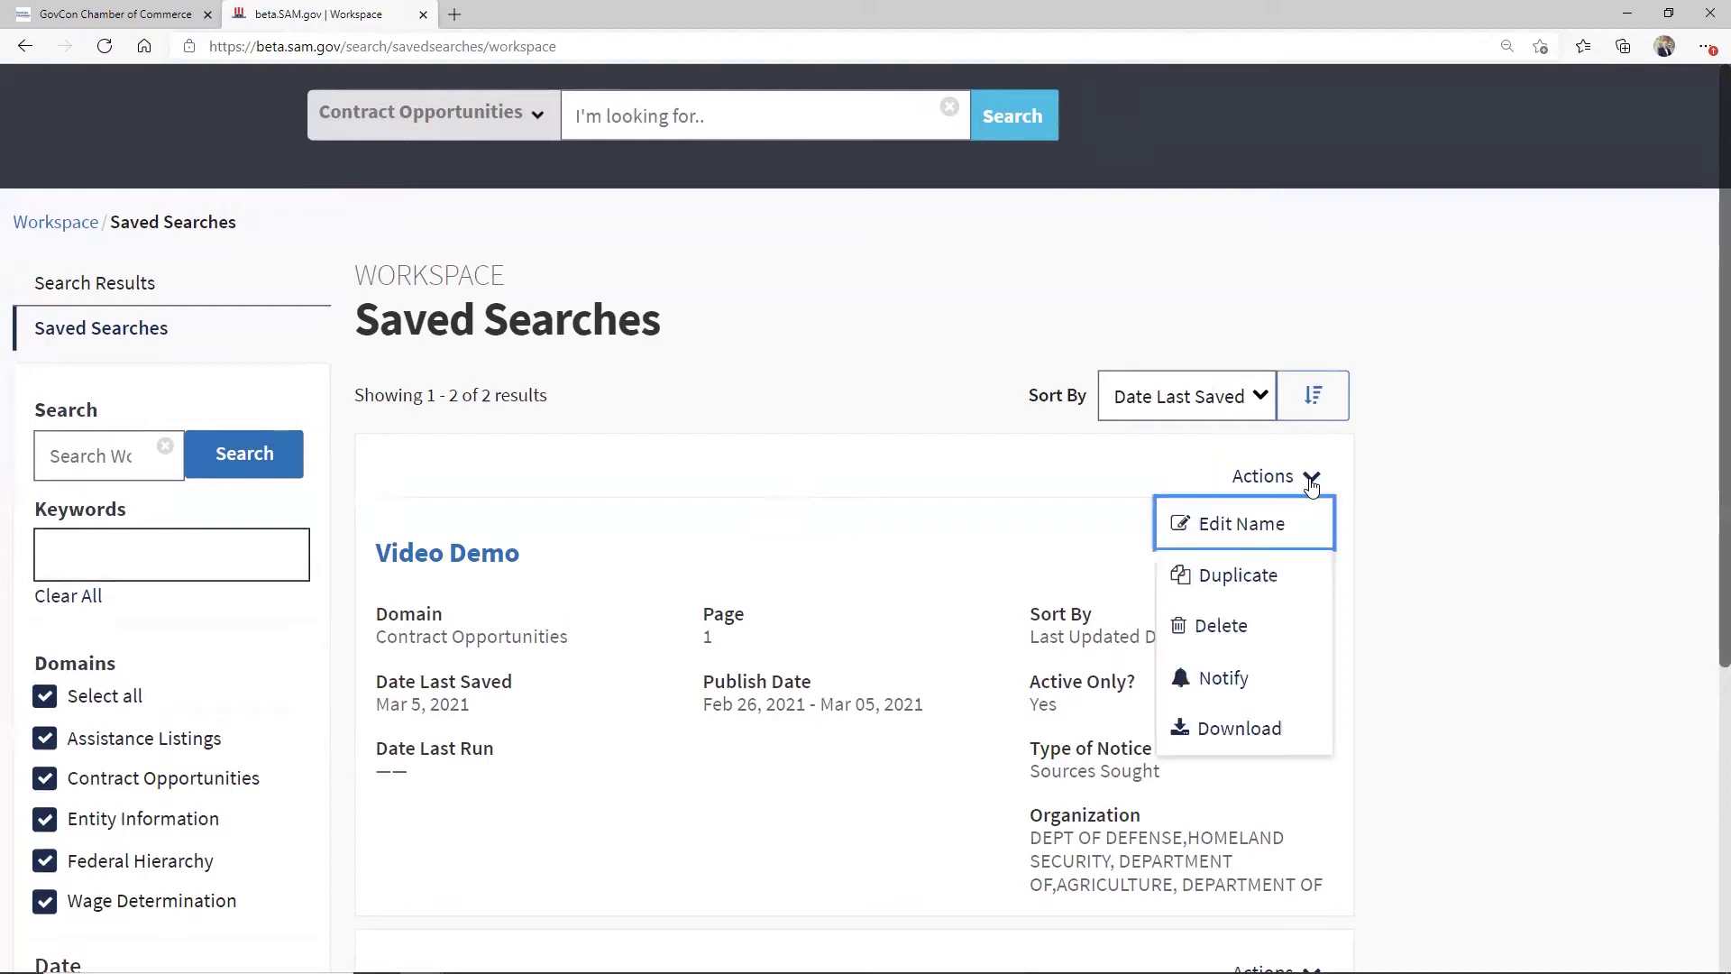
Choose Notify in the Video Demo actions list to enable alerts.
{"action": "left_click", "coordinate": [1251, 677]}
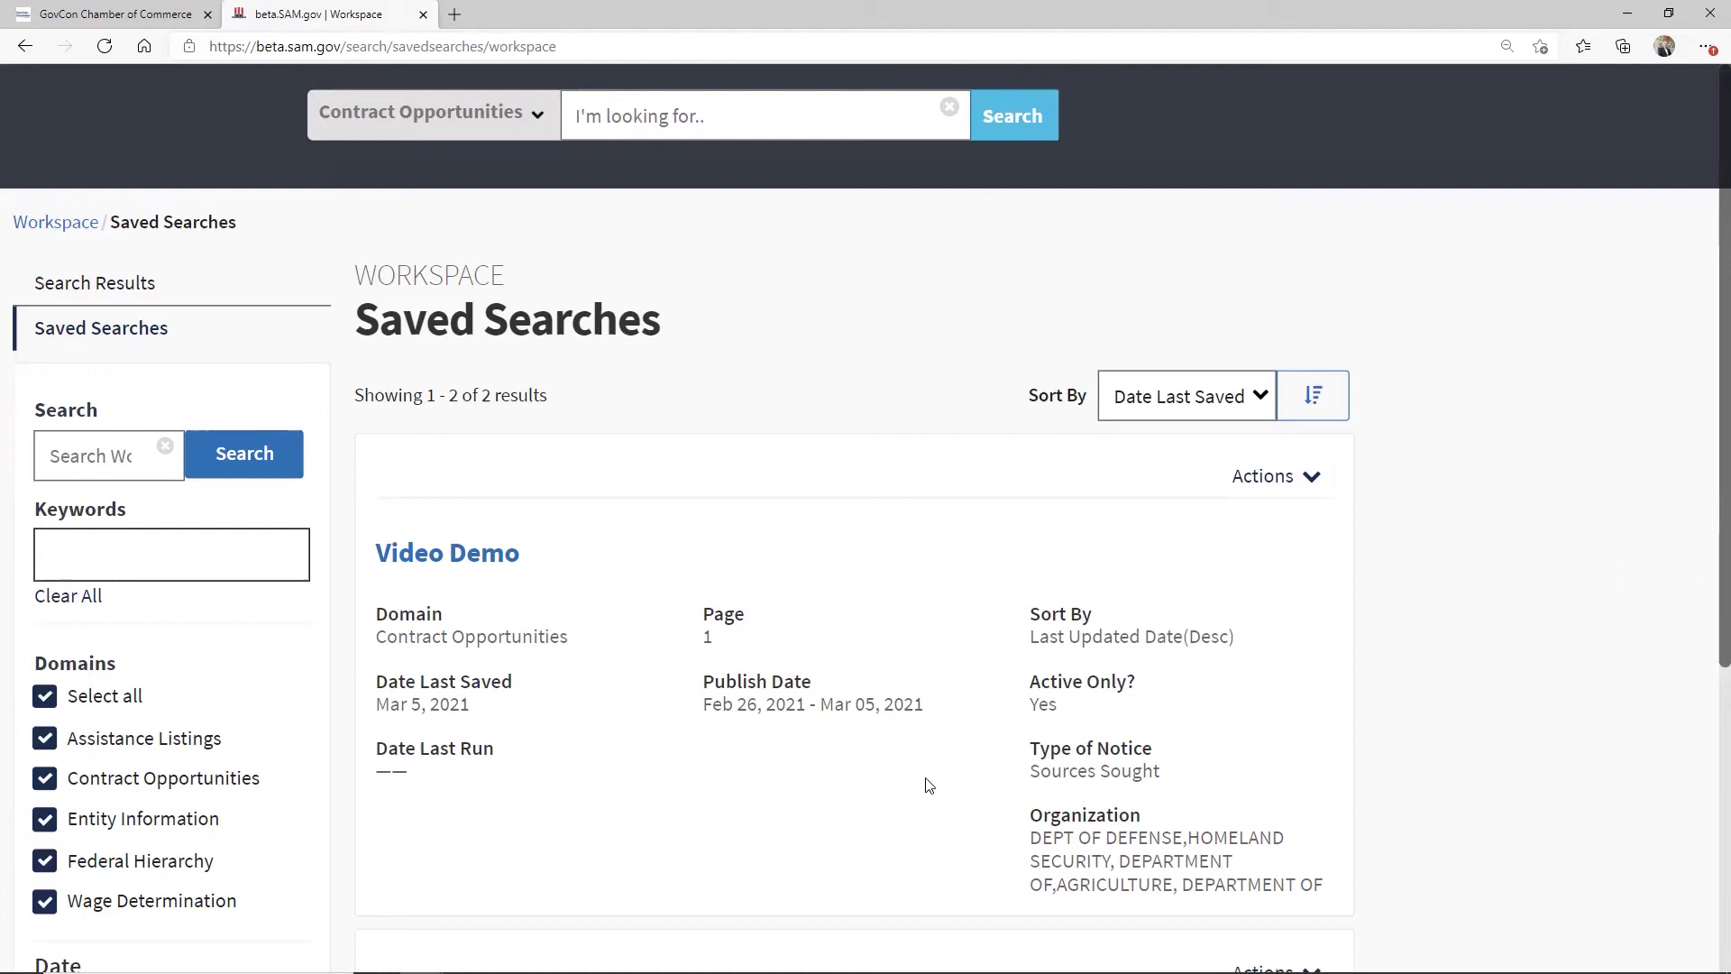
{"action": "scroll", "coordinate": [928, 783], "scroll_direction": "down", "scroll_amount": 3}
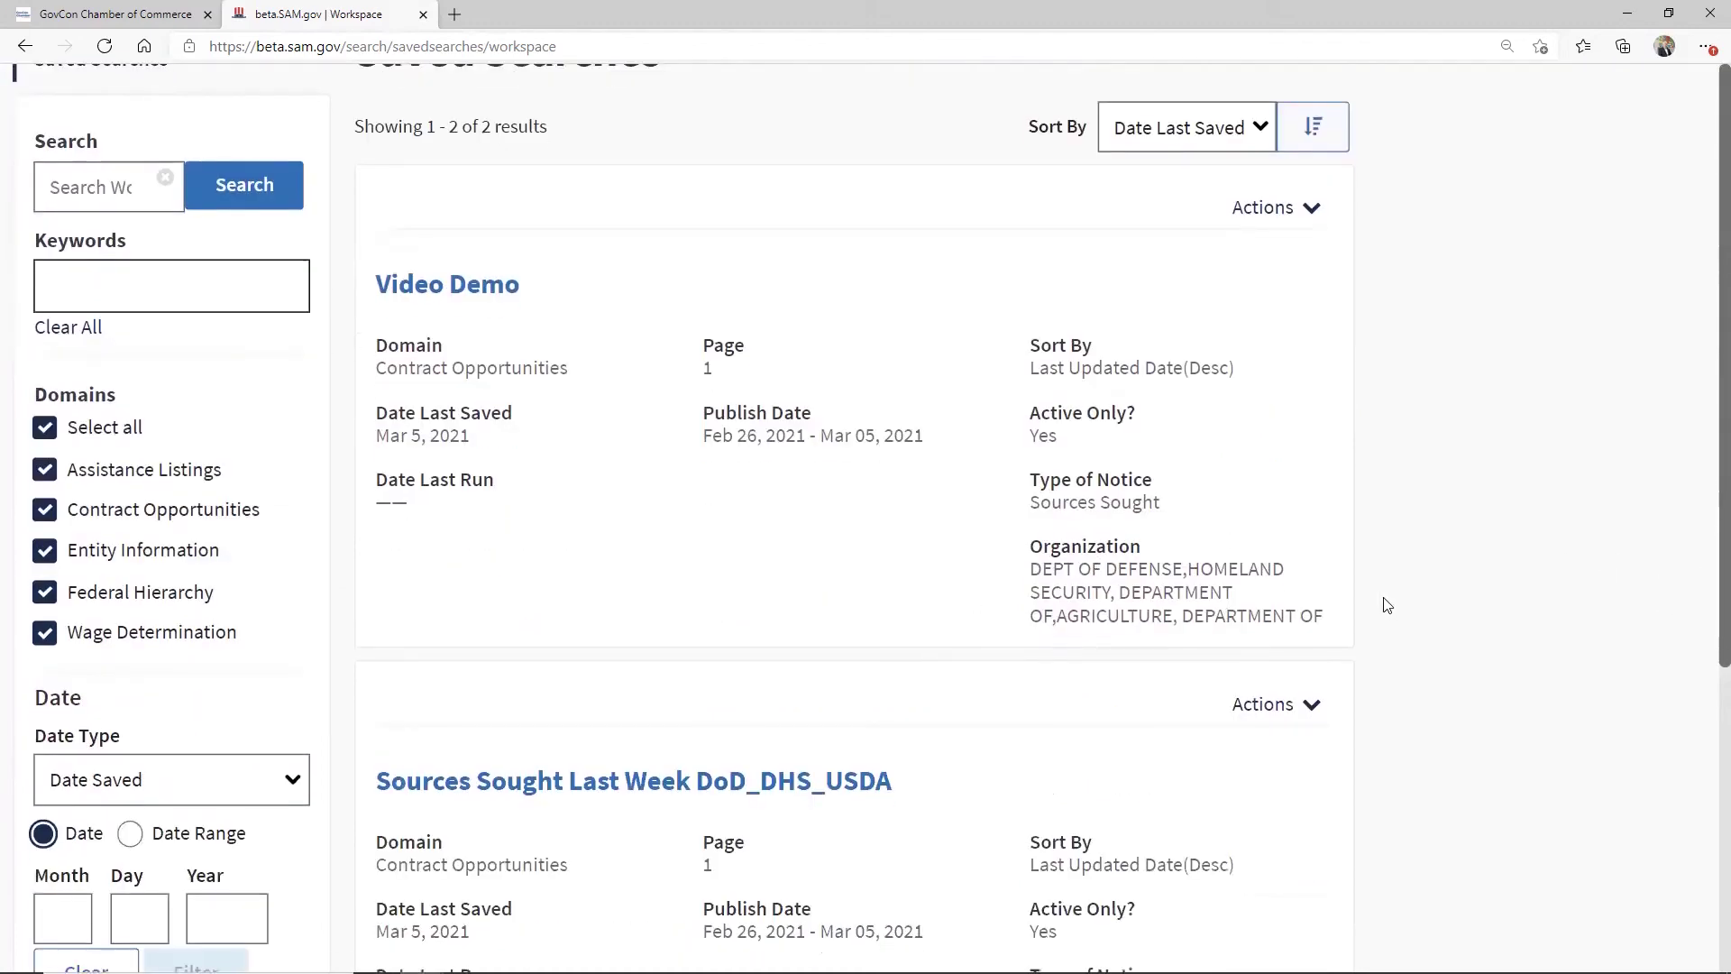
{"action": "scroll", "coordinate": [1385, 606], "scroll_direction": "up", "scroll_amount": 2}
{"action": "scroll", "coordinate": [1385, 608], "scroll_direction": "up", "scroll_amount": 3}
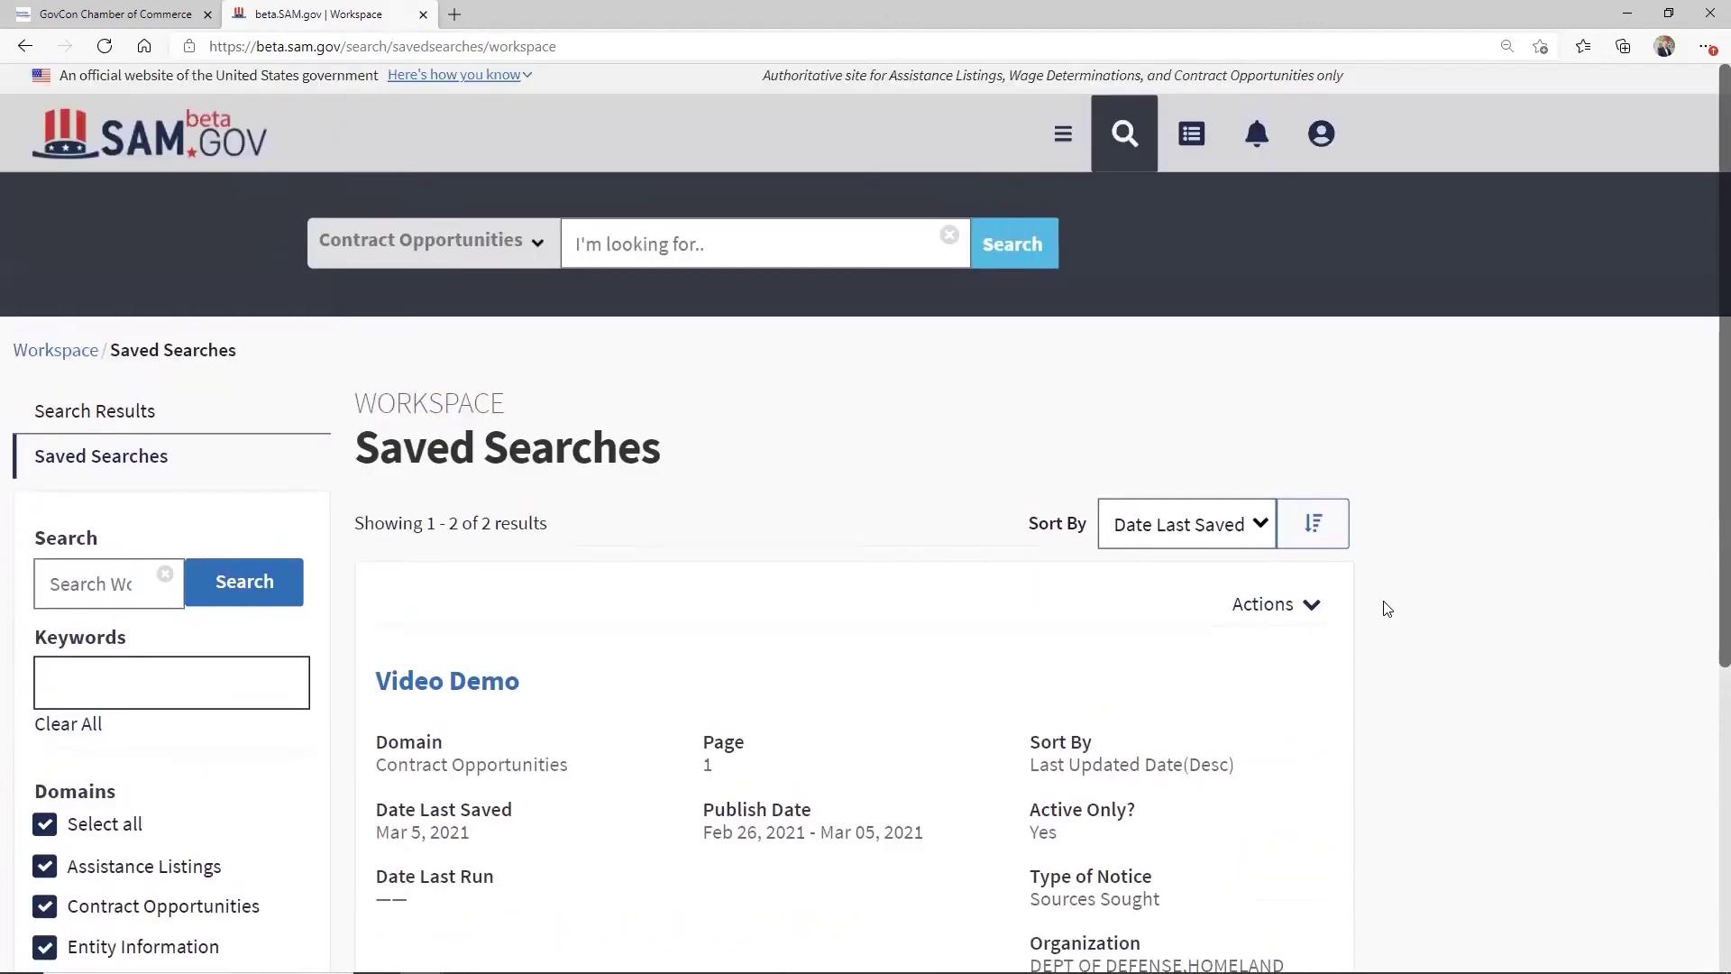